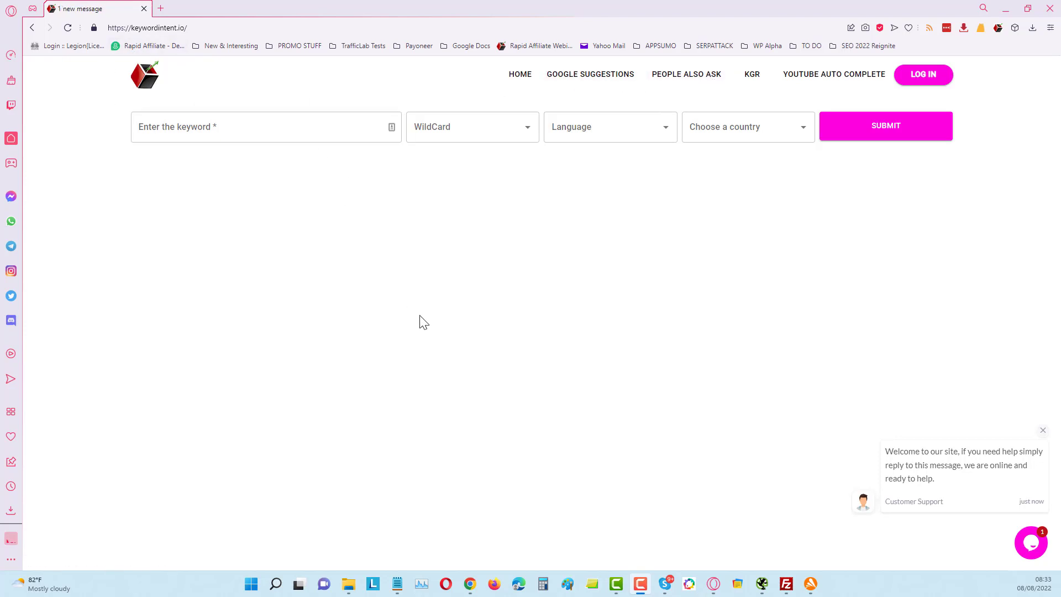
Look up the keyword 'wordpress' with no wildcard, language or country selected.
{"action": "left_click", "coordinate": [278, 127]}
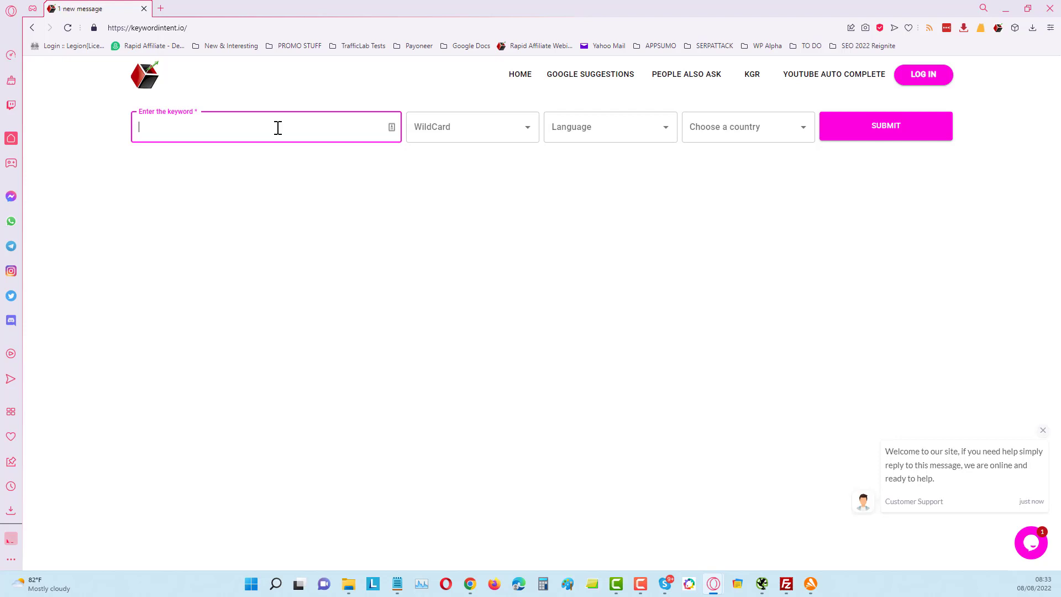
{"action": "type", "text": "wordpress"}
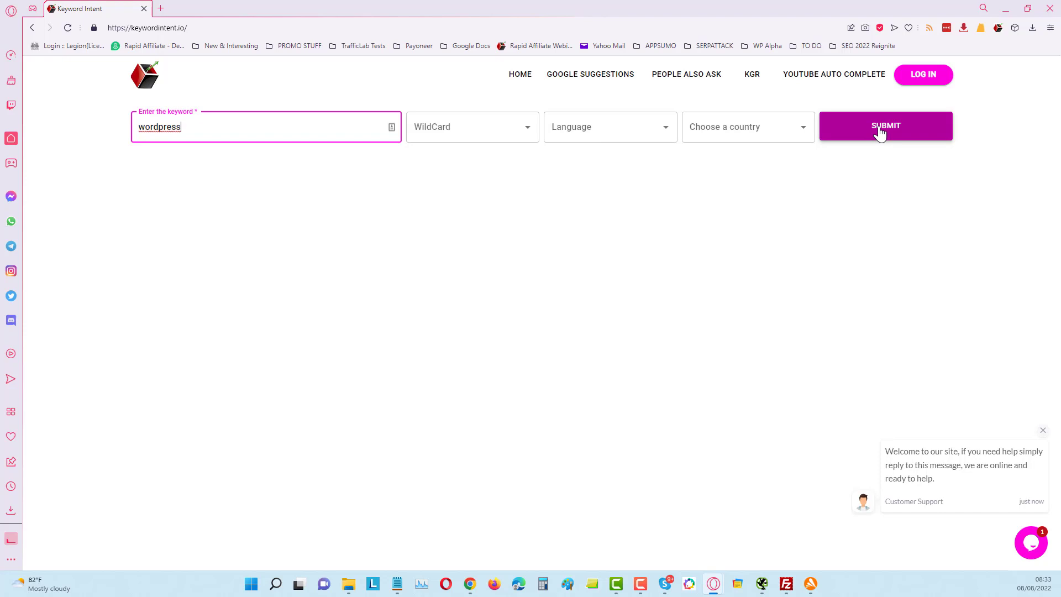
{"action": "left_click", "coordinate": [488, 125]}
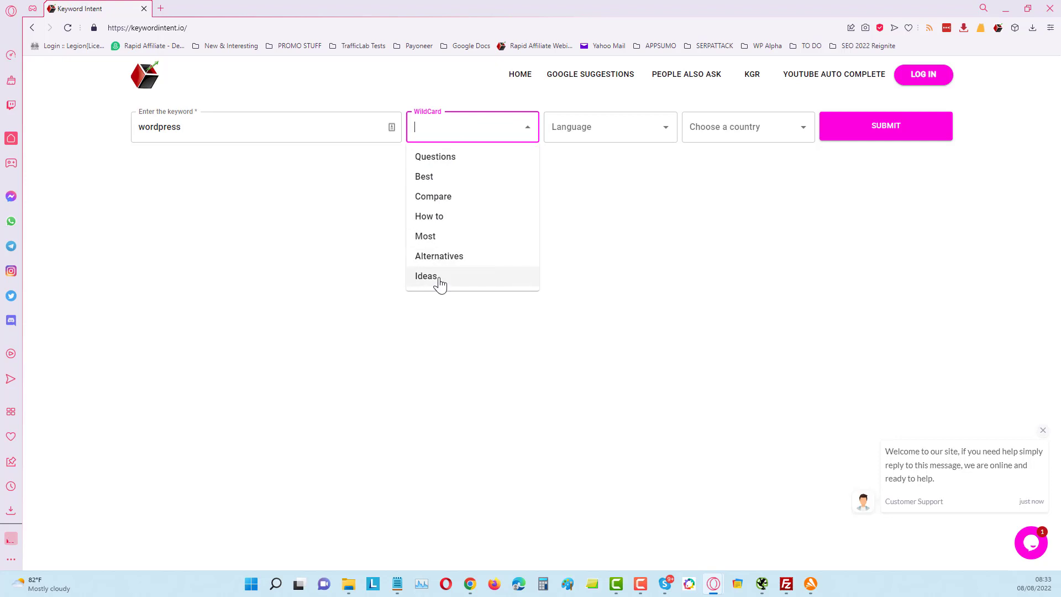
{"action": "left_click", "coordinate": [654, 288]}
{"action": "left_click", "coordinate": [215, 125]}
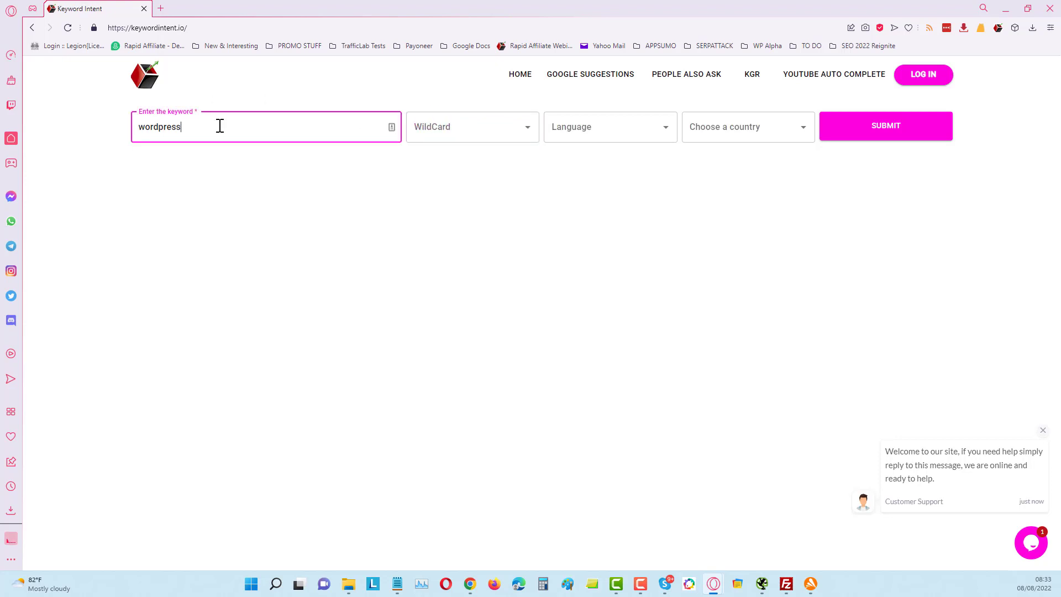
{"action": "left_click", "coordinate": [865, 132]}
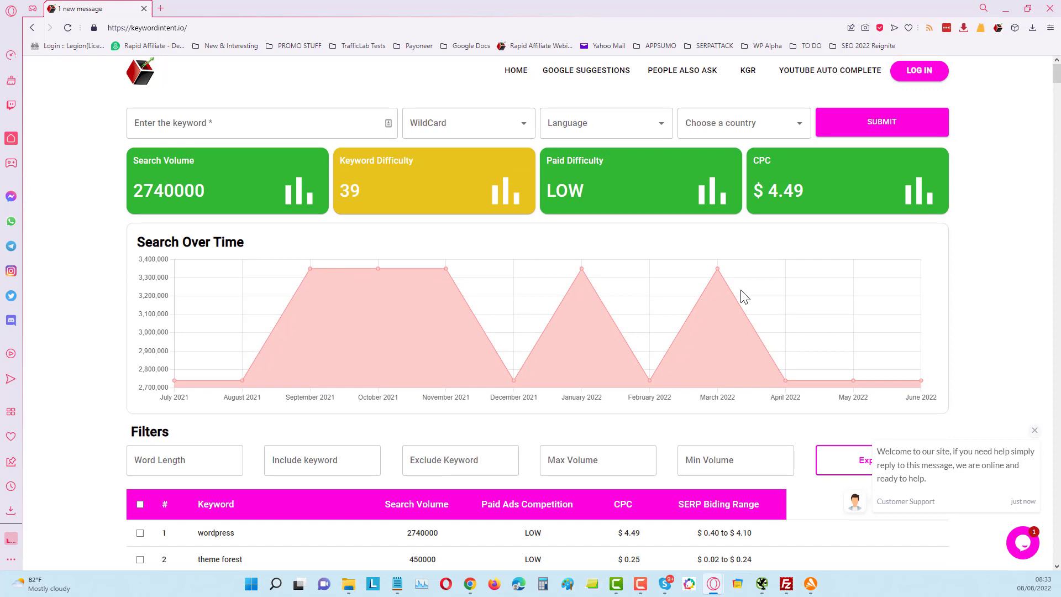
Scroll through the wordpress related-keyword table, then back up to the stat cards and Search Over Time chart.
{"action": "scroll", "coordinate": [741, 298], "scroll_direction": "down", "scroll_amount": 7}
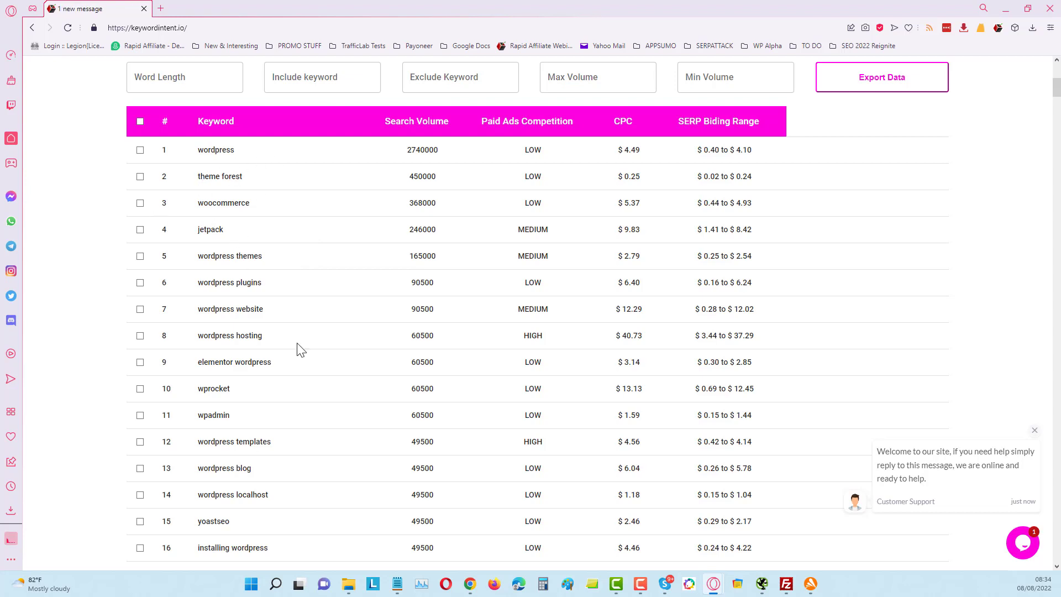
{"action": "scroll", "coordinate": [298, 350], "scroll_direction": "down", "scroll_amount": 3}
{"action": "scroll", "coordinate": [299, 349], "scroll_direction": "down", "scroll_amount": 2}
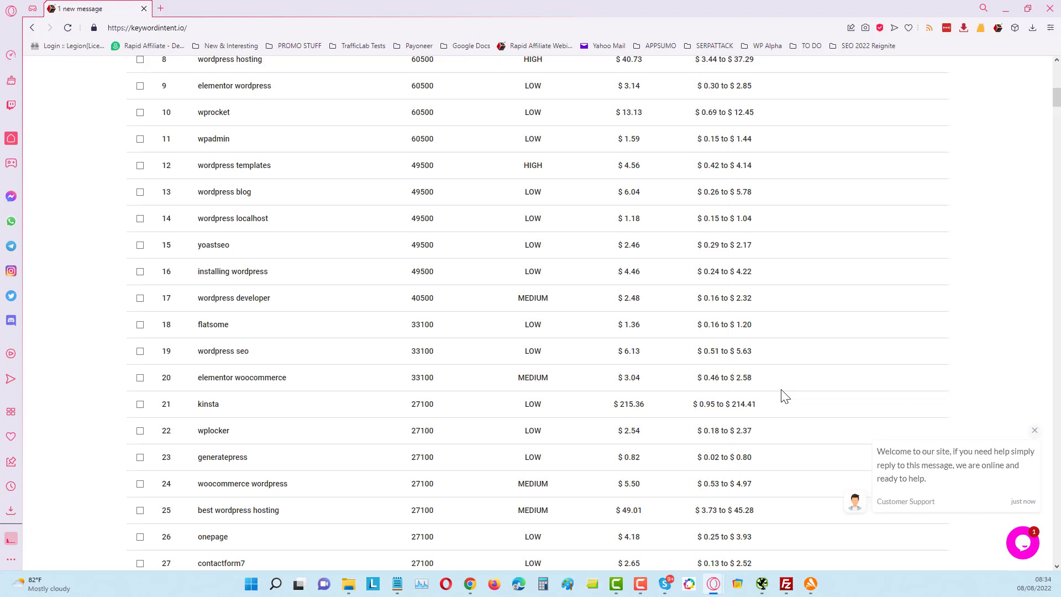
{"action": "scroll", "coordinate": [362, 360], "scroll_direction": "down", "scroll_amount": 6}
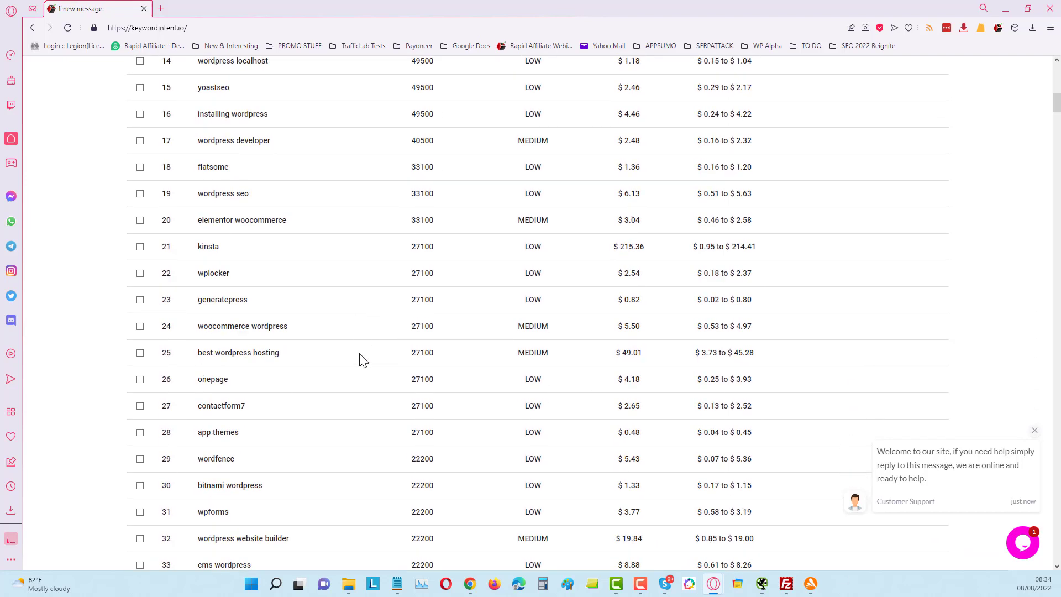
{"action": "scroll", "coordinate": [358, 360], "scroll_direction": "down", "scroll_amount": 2}
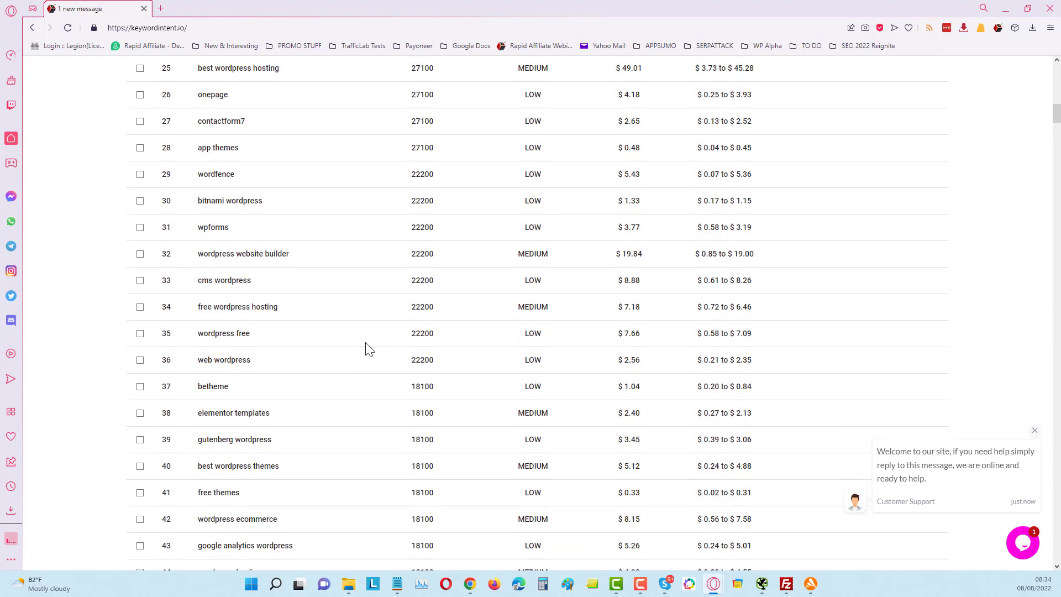
{"action": "scroll", "coordinate": [303, 407], "scroll_direction": "down", "scroll_amount": 3}
{"action": "scroll", "coordinate": [306, 408], "scroll_direction": "down", "scroll_amount": 3}
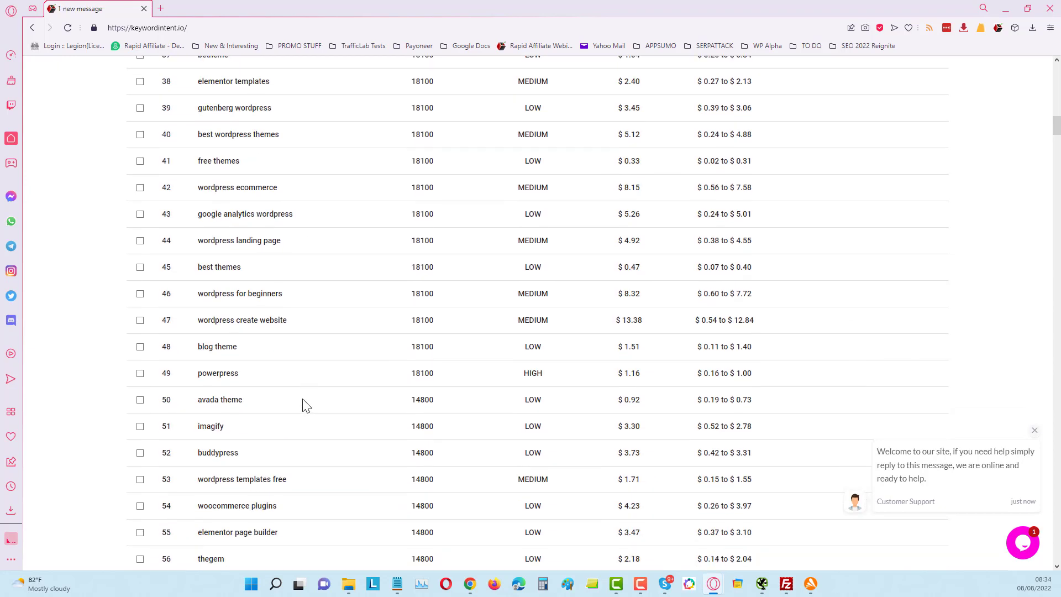
{"action": "scroll", "coordinate": [619, 516], "scroll_direction": "up", "scroll_amount": 20}
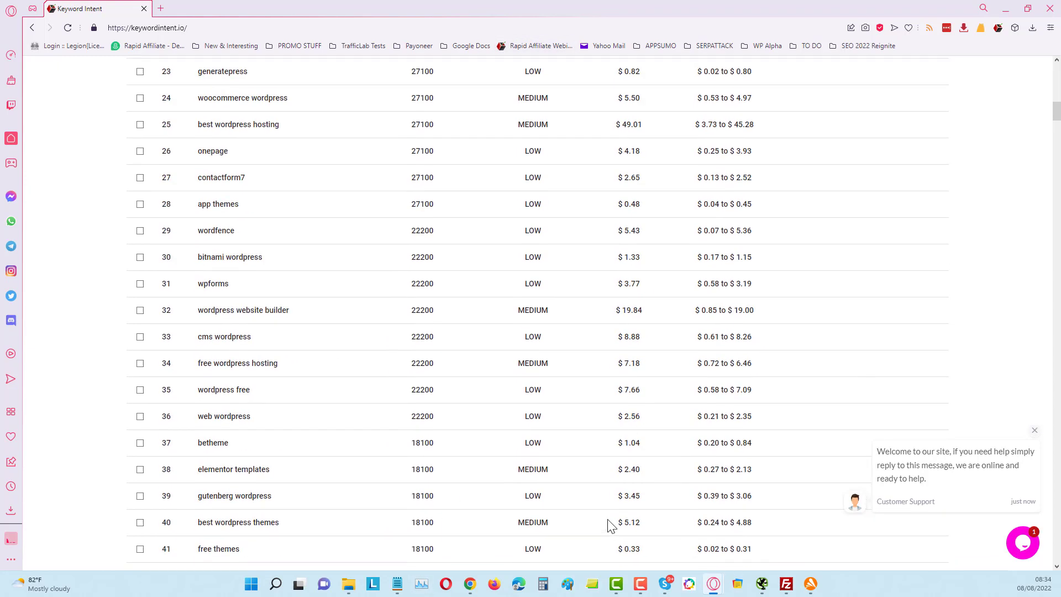
{"action": "scroll", "coordinate": [619, 515], "scroll_direction": "up", "scroll_amount": 4}
{"action": "scroll", "coordinate": [613, 519], "scroll_direction": "down", "scroll_amount": 4}
{"action": "scroll", "coordinate": [608, 520], "scroll_direction": "up", "scroll_amount": 3}
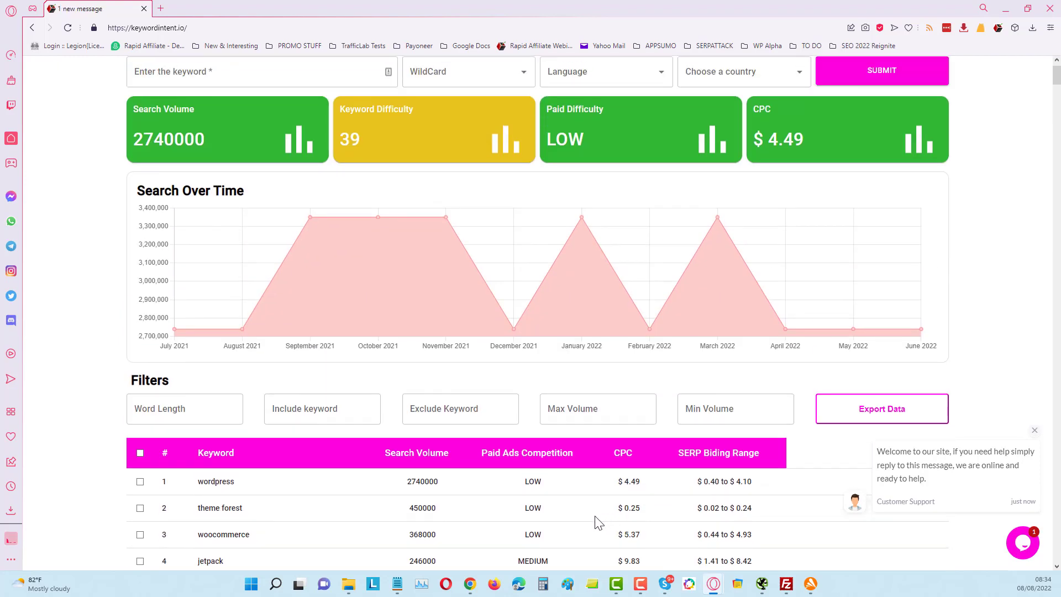
{"action": "scroll", "coordinate": [596, 523], "scroll_direction": "up", "scroll_amount": 1}
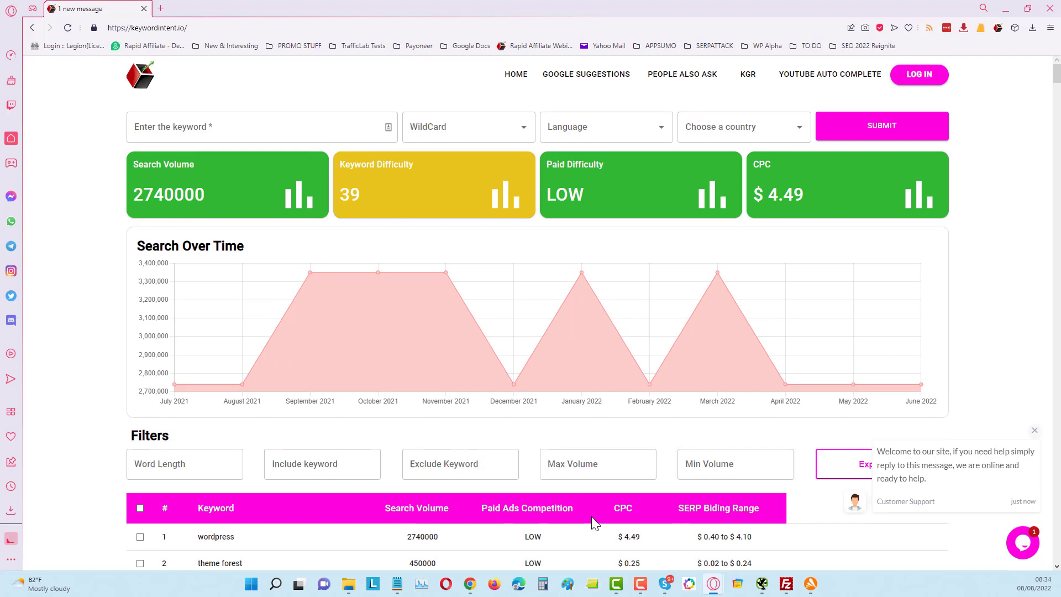
{"action": "scroll", "coordinate": [594, 523], "scroll_direction": "down", "scroll_amount": 1}
{"action": "scroll", "coordinate": [595, 522], "scroll_direction": "up", "scroll_amount": 1}
{"action": "scroll", "coordinate": [594, 522], "scroll_direction": "down", "scroll_amount": 2}
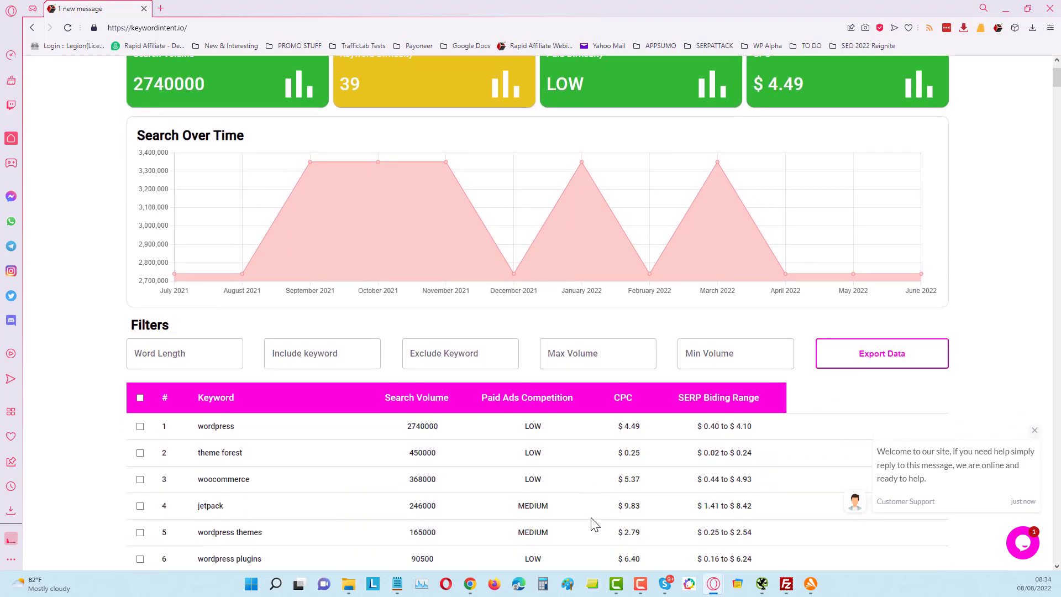
{"action": "scroll", "coordinate": [594, 524], "scroll_direction": "up", "scroll_amount": 1}
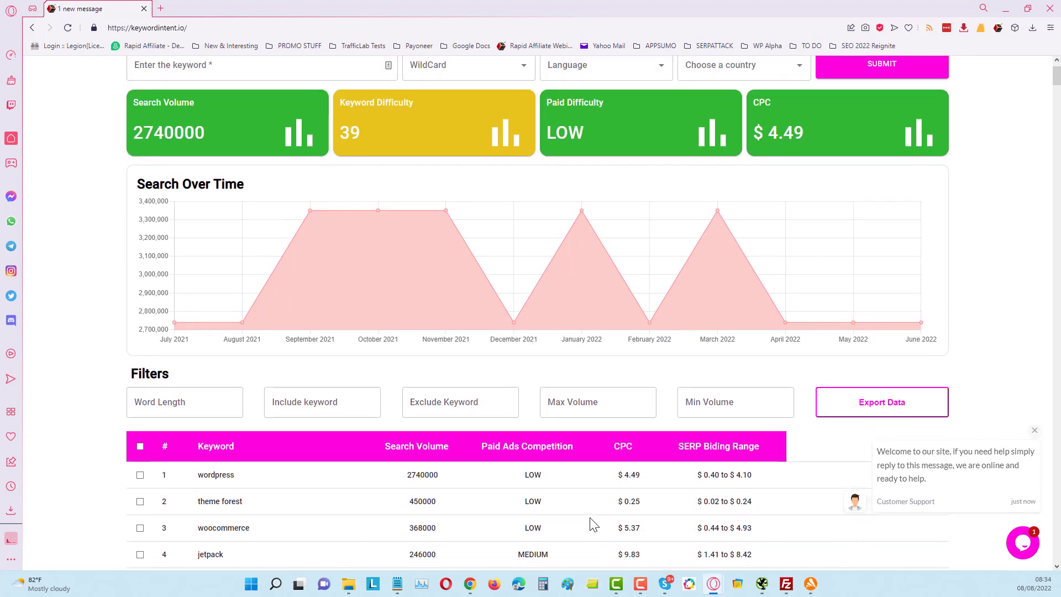
{"action": "scroll", "coordinate": [595, 524], "scroll_direction": "down", "scroll_amount": 5}
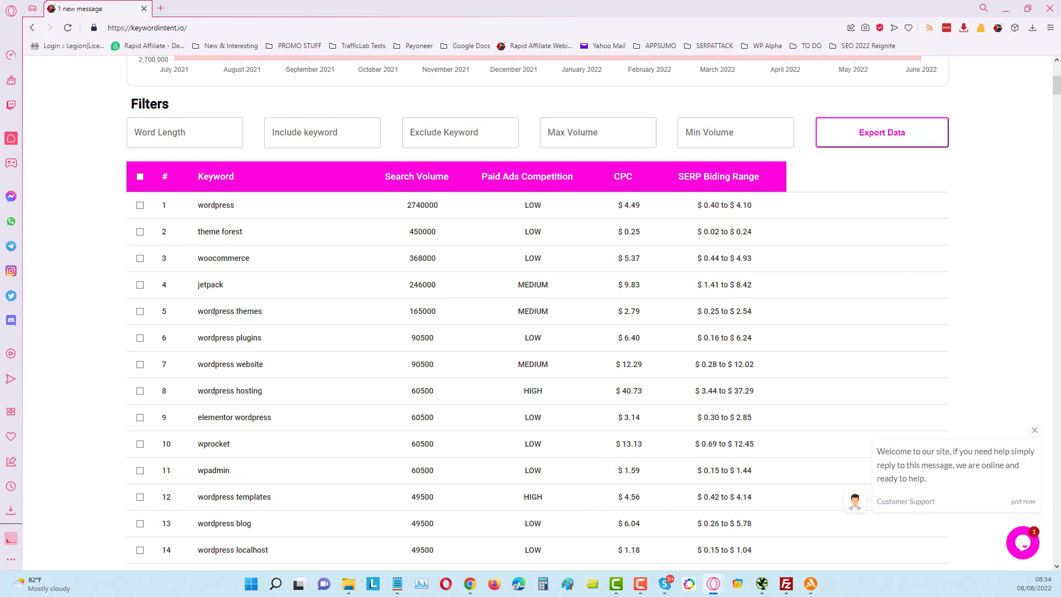
{"action": "scroll", "coordinate": [356, 439], "scroll_direction": "down", "scroll_amount": 1}
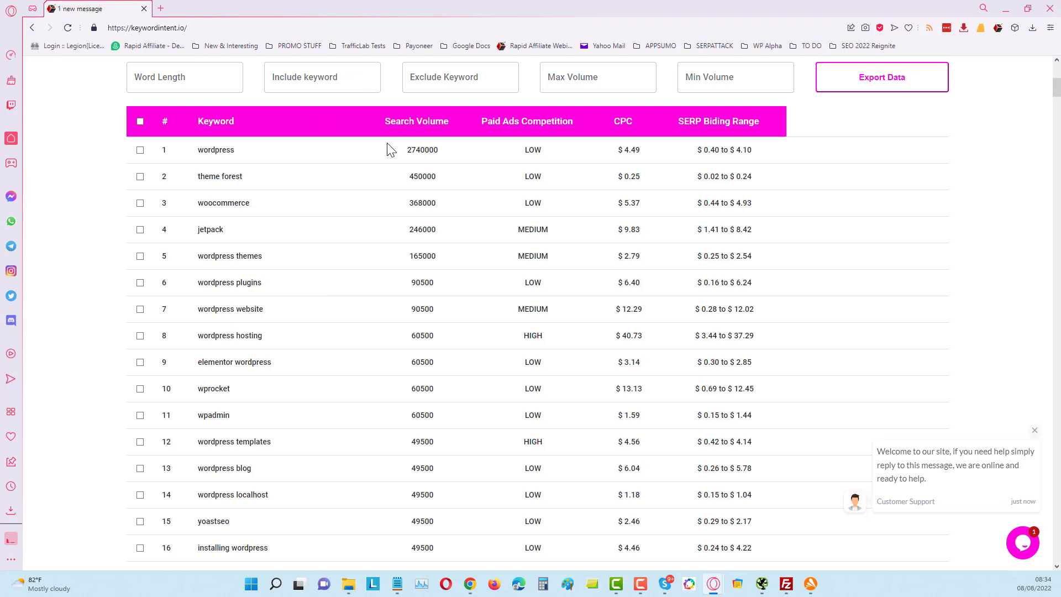
{"action": "scroll", "coordinate": [832, 274], "scroll_direction": "down", "scroll_amount": 3}
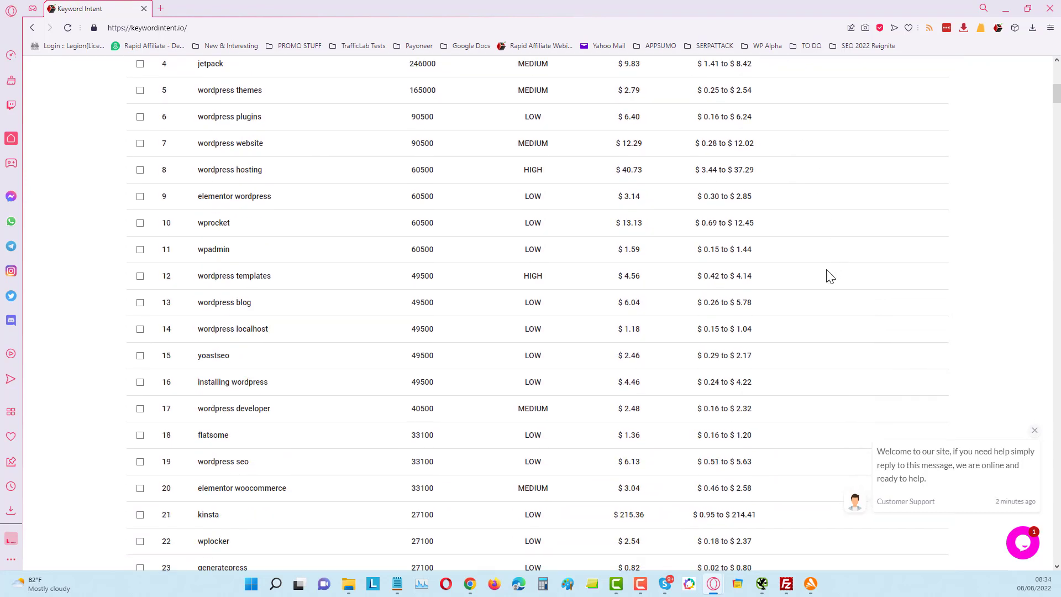
{"action": "scroll", "coordinate": [829, 277], "scroll_direction": "up", "scroll_amount": 7}
{"action": "scroll", "coordinate": [352, 246], "scroll_direction": "up", "scroll_amount": 3}
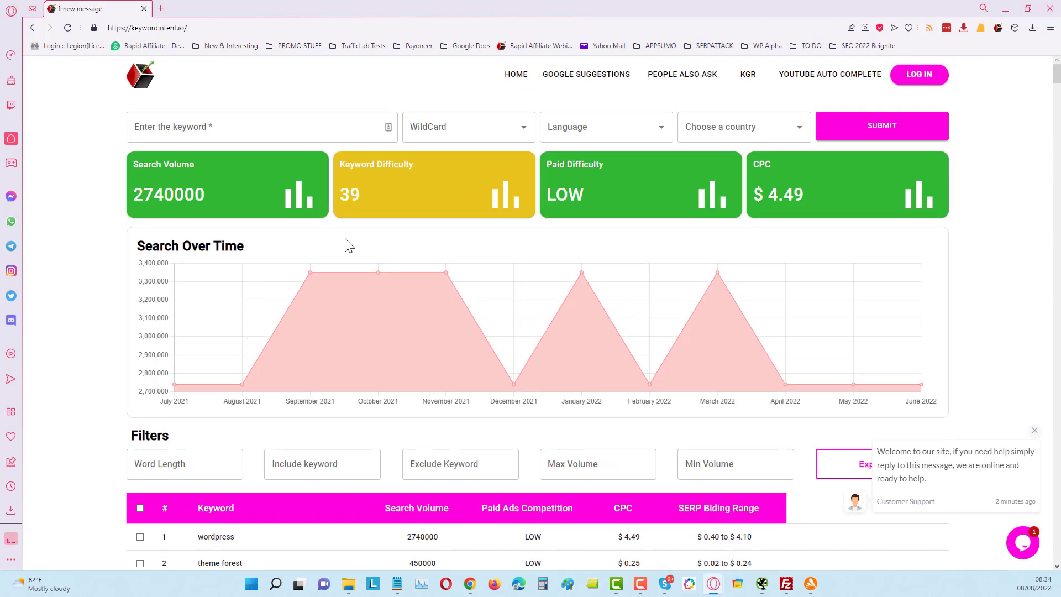
Search the wildcard phrase 'best * wordpress'.
{"action": "left_click", "coordinate": [183, 120]}
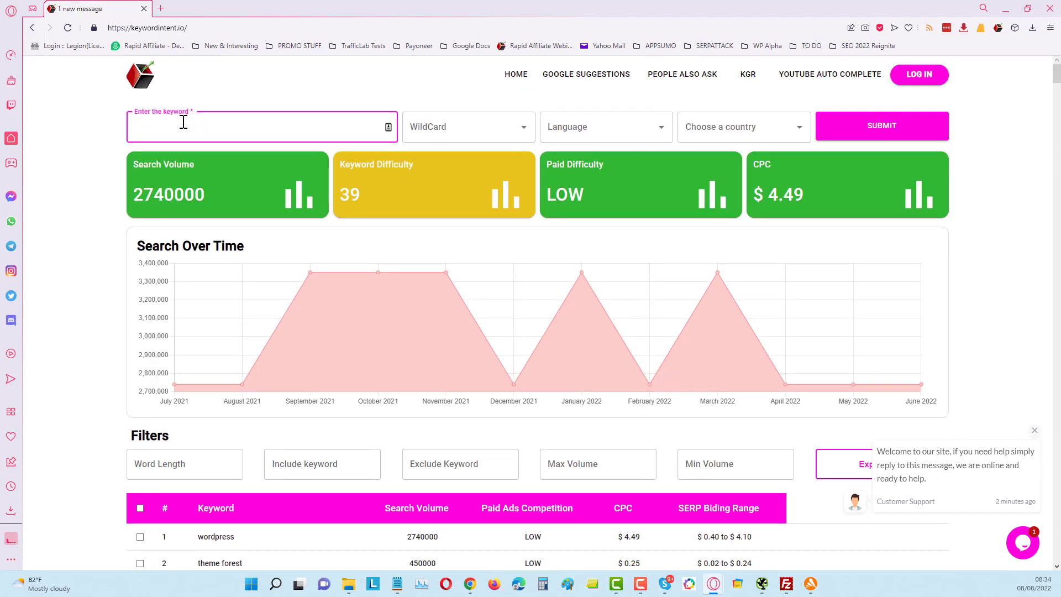
{"action": "type", "text": "best *"}
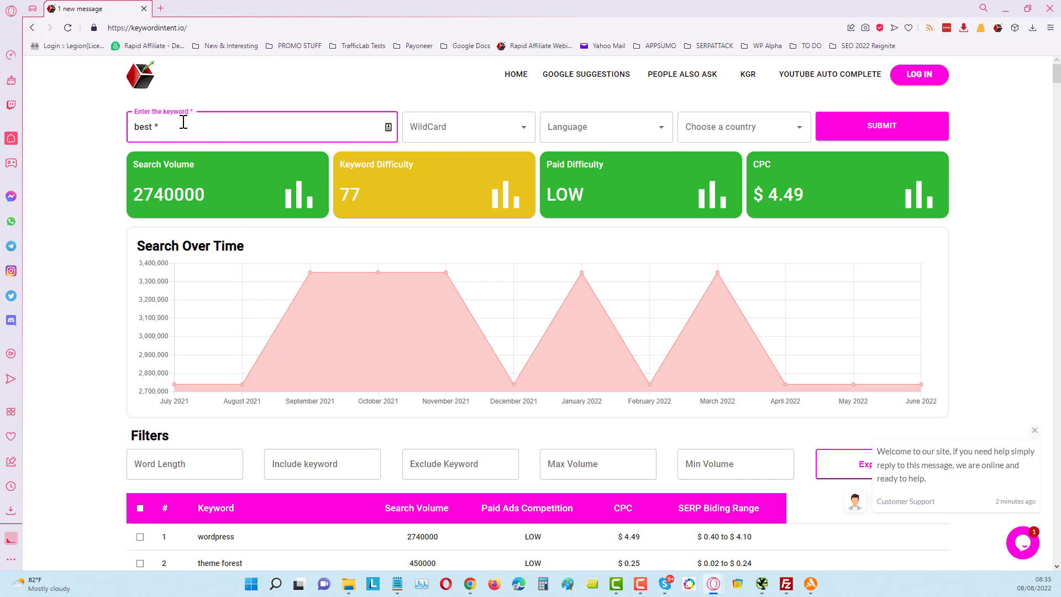
{"action": "type", "text": "wordpress"}
{"action": "left_click", "coordinate": [873, 127]}
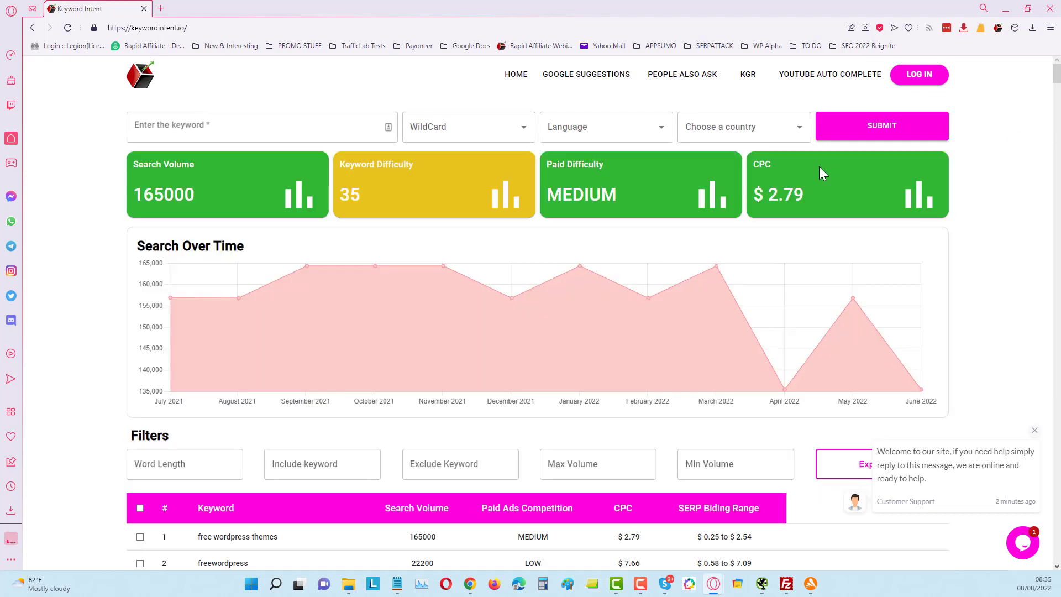
Scroll the best * wordpress results so the Filters and table rows 1–16 are visible.
{"action": "scroll", "coordinate": [713, 199], "scroll_direction": "down", "scroll_amount": 7}
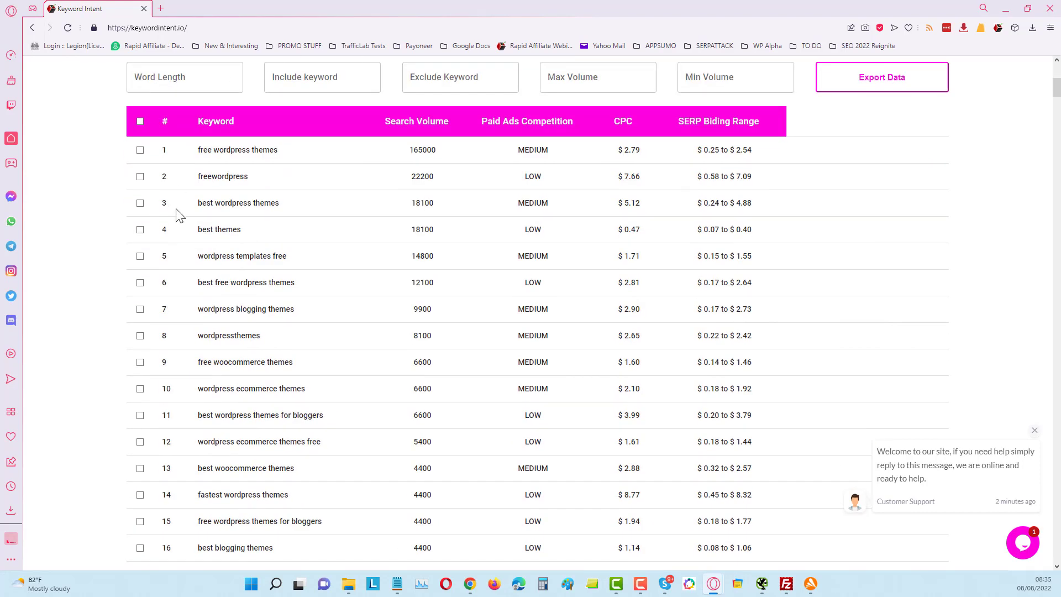
{"action": "scroll", "coordinate": [226, 304], "scroll_direction": "down", "scroll_amount": 1}
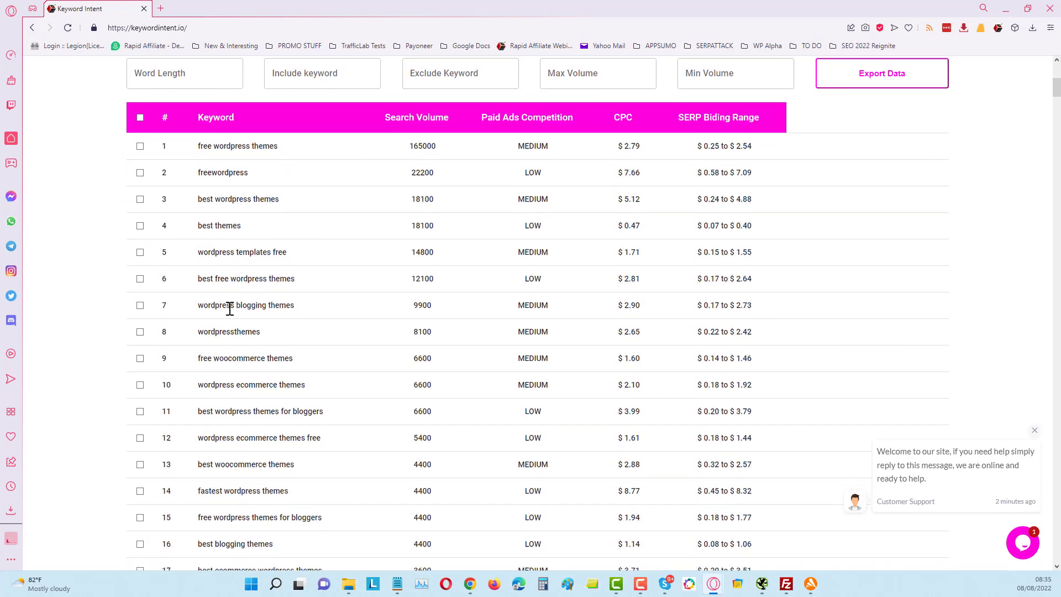
{"action": "scroll", "coordinate": [250, 277], "scroll_direction": "down", "scroll_amount": 3}
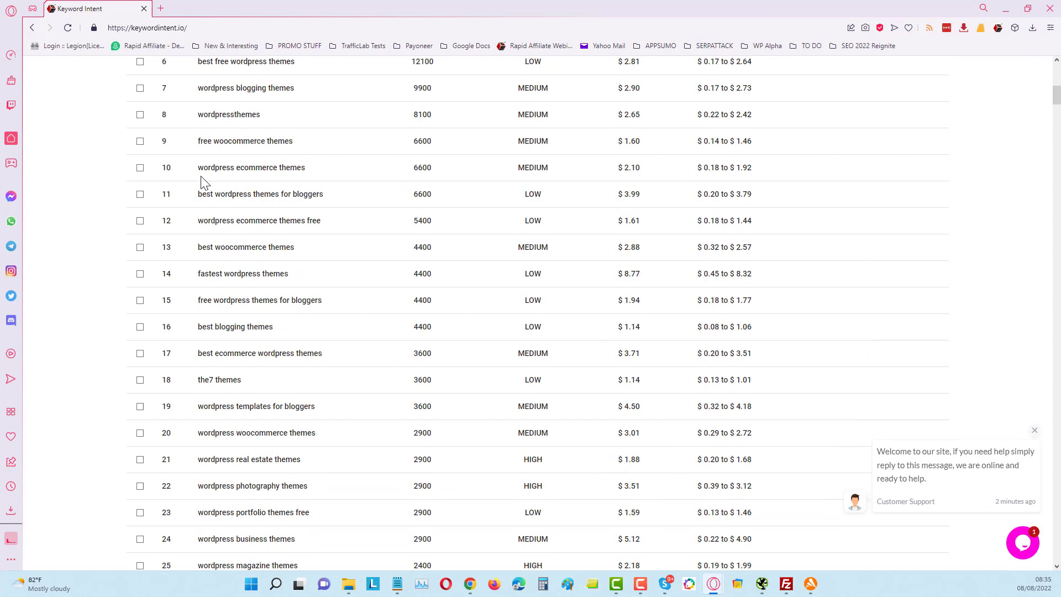
{"action": "scroll", "coordinate": [254, 248], "scroll_direction": "down", "scroll_amount": 2}
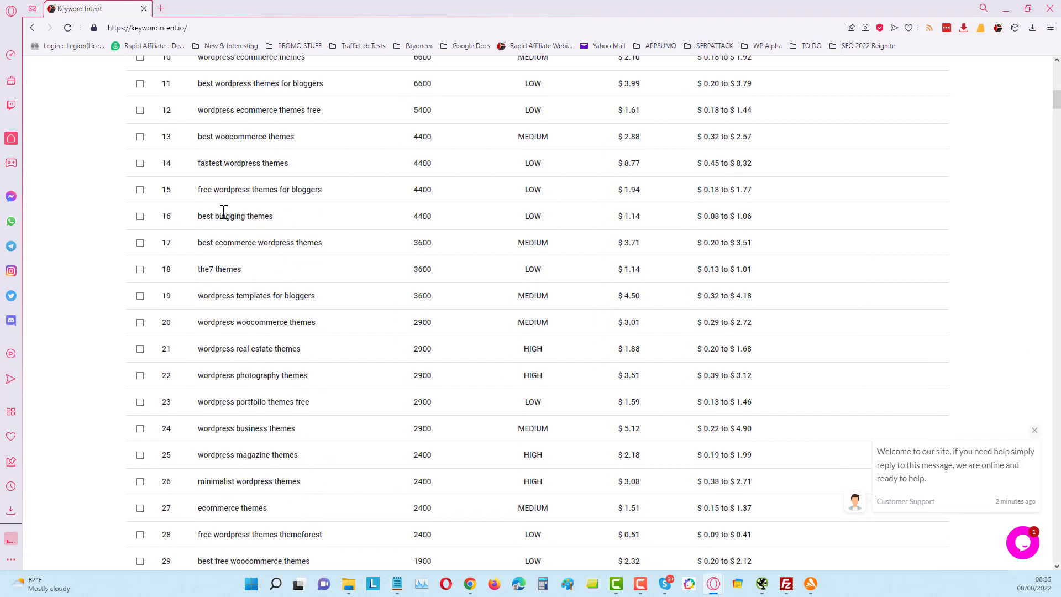
{"action": "scroll", "coordinate": [281, 254], "scroll_direction": "down", "scroll_amount": 3}
{"action": "scroll", "coordinate": [283, 274], "scroll_direction": "down", "scroll_amount": 7}
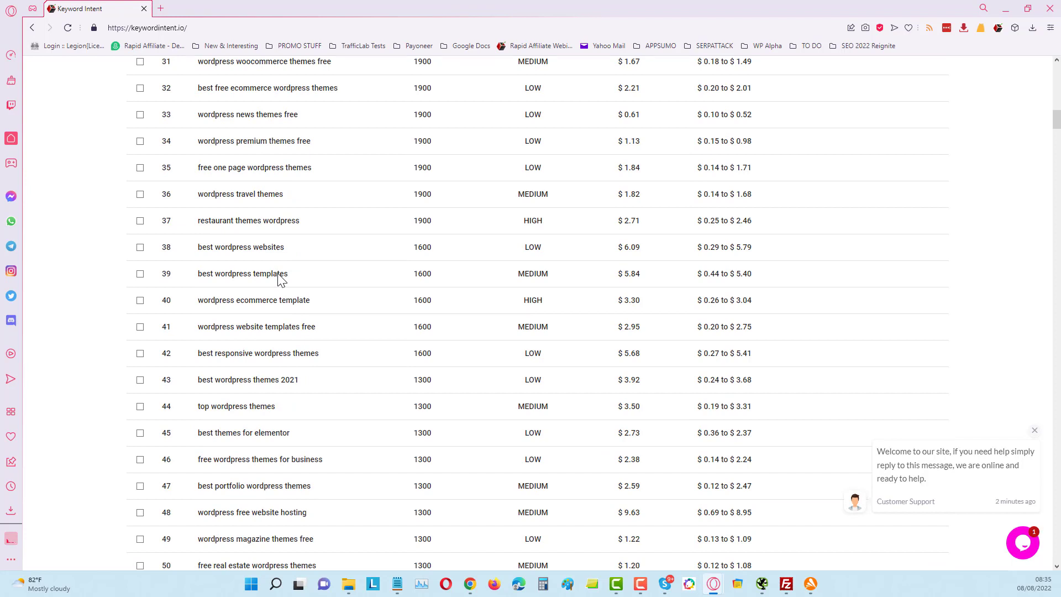
{"action": "scroll", "coordinate": [283, 282], "scroll_direction": "down", "scroll_amount": 3}
{"action": "scroll", "coordinate": [340, 423], "scroll_direction": "down", "scroll_amount": 2}
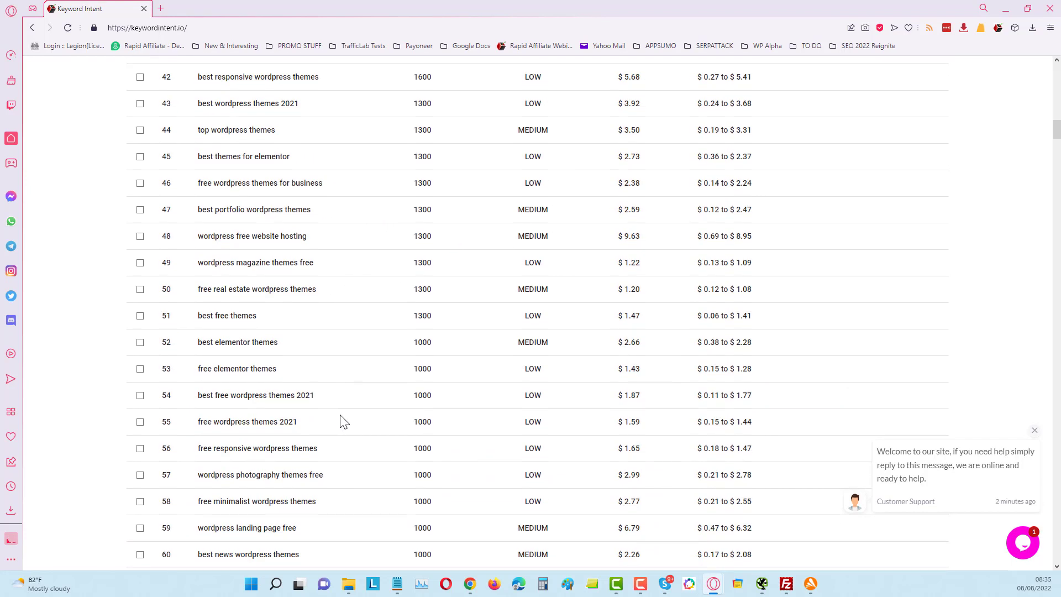
{"action": "scroll", "coordinate": [341, 423], "scroll_direction": "down", "scroll_amount": 4}
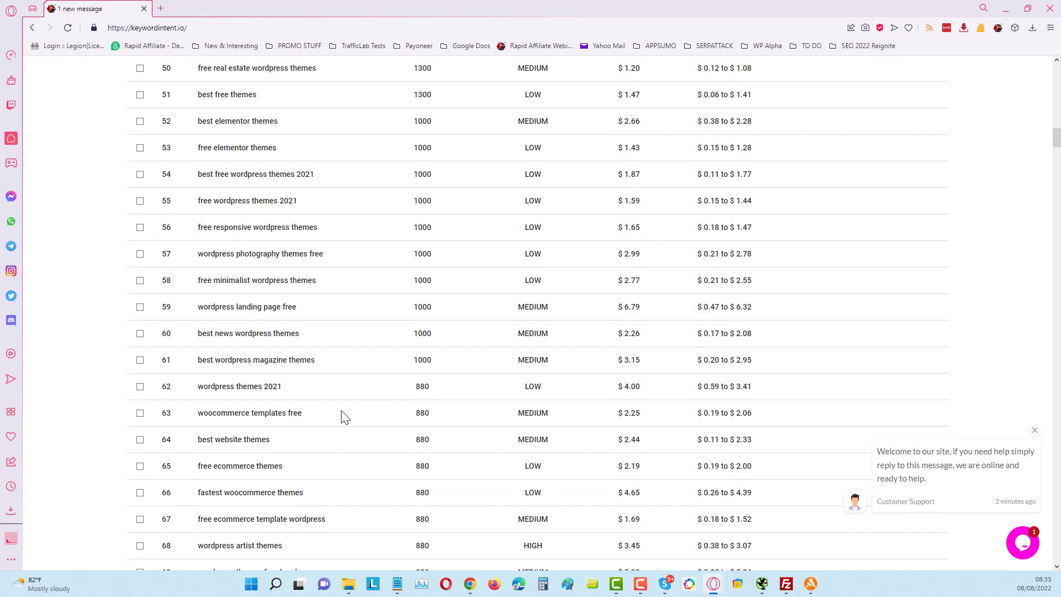
{"action": "scroll", "coordinate": [429, 285], "scroll_direction": "up", "scroll_amount": 20}
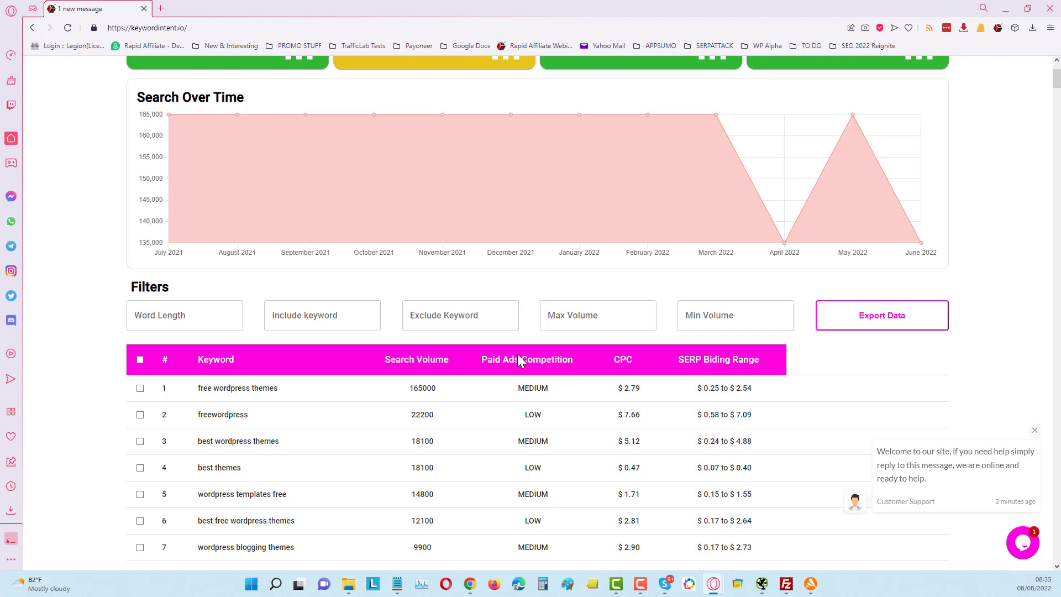
{"action": "scroll", "coordinate": [518, 368], "scroll_direction": "down", "scroll_amount": 6}
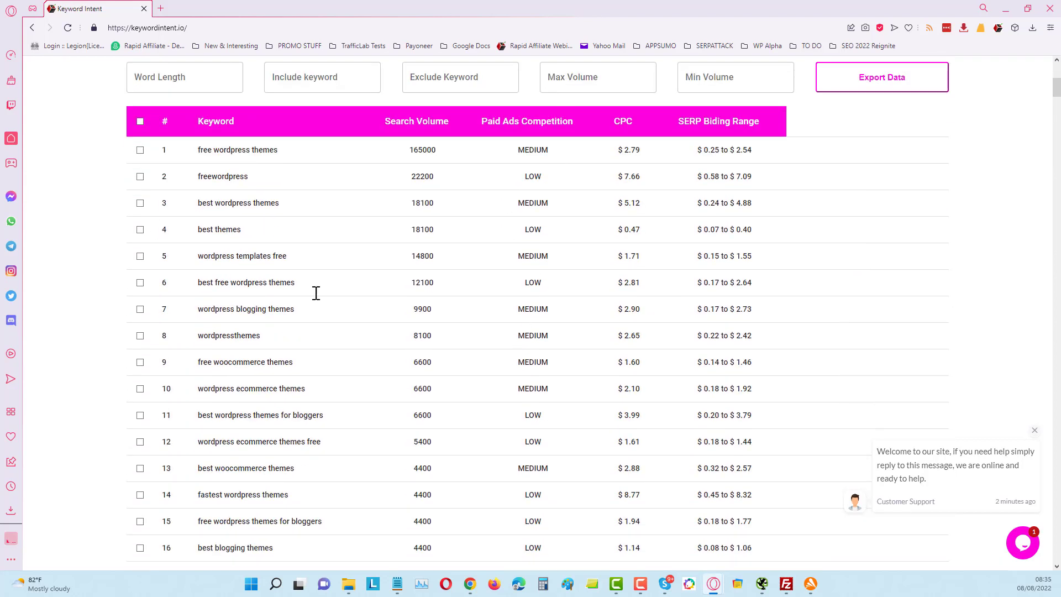
Tick free wordpress themes, freewordpress and best wordpress themes so '3 Selected' shows, then return to the top.
{"action": "left_click", "coordinate": [140, 150]}
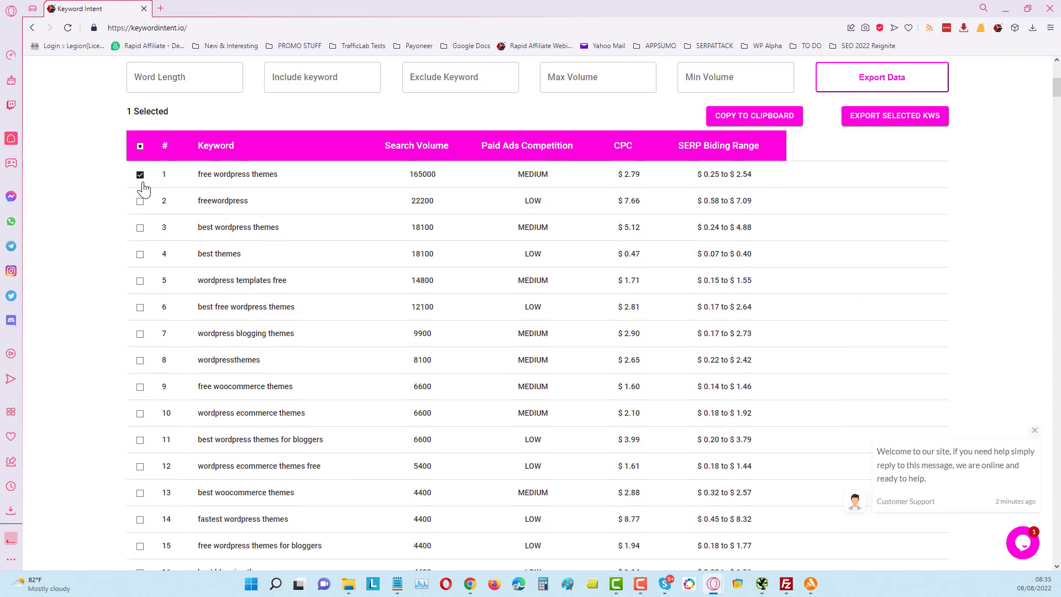
{"action": "left_click", "coordinate": [142, 184]}
{"action": "left_click", "coordinate": [141, 153]}
{"action": "left_click", "coordinate": [140, 202]}
{"action": "left_click", "coordinate": [141, 227]}
{"action": "scroll", "coordinate": [699, 199], "scroll_direction": "up", "scroll_amount": 2}
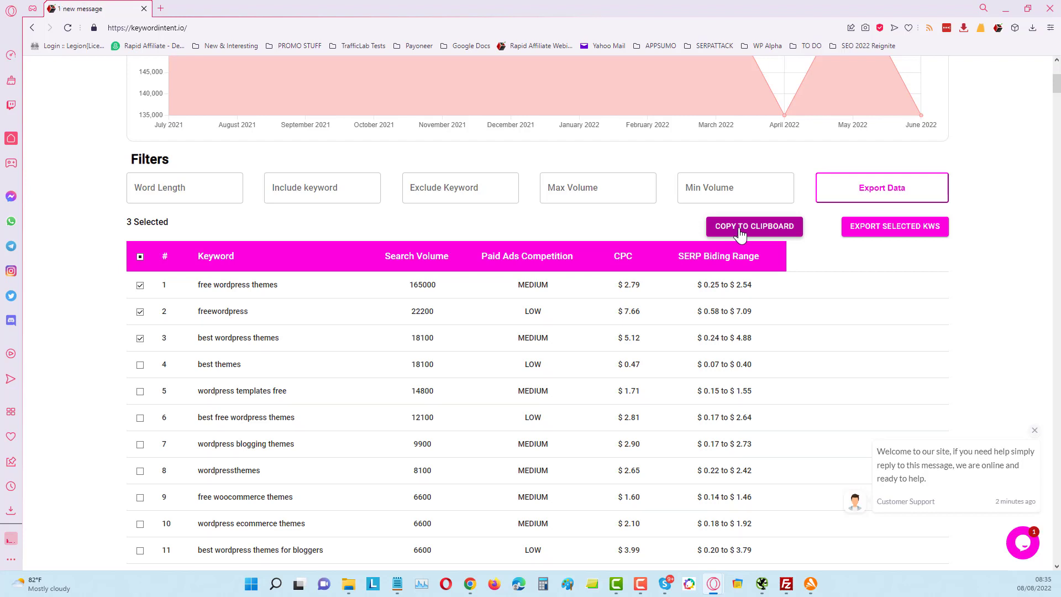
{"action": "scroll", "coordinate": [737, 239], "scroll_direction": "up", "scroll_amount": 5}
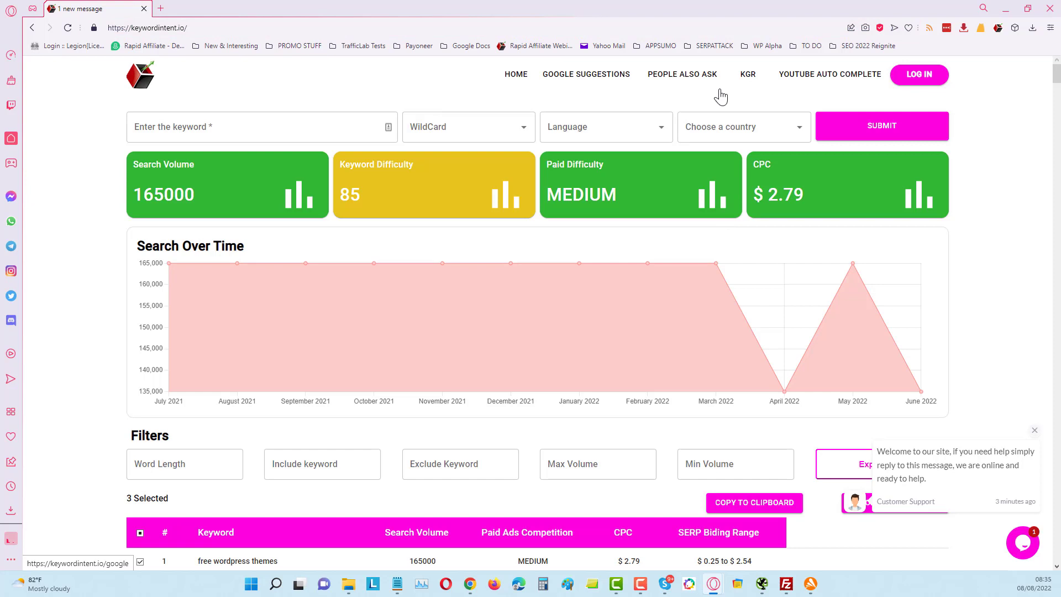
Visit the KGR tool's account sign-up page, then go back HOME.
{"action": "left_click", "coordinate": [749, 76]}
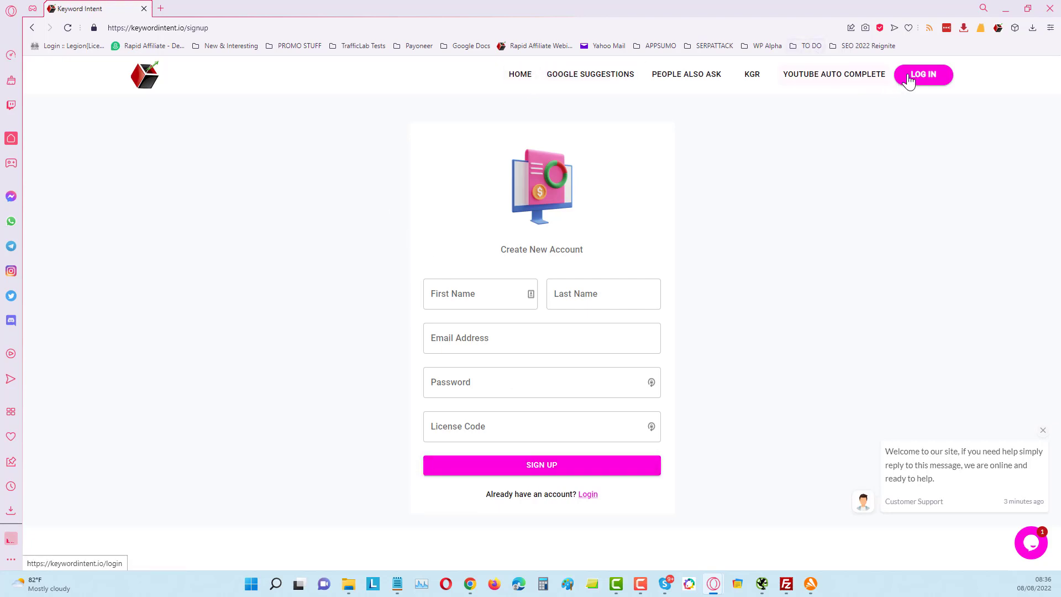
{"action": "left_click", "coordinate": [519, 74]}
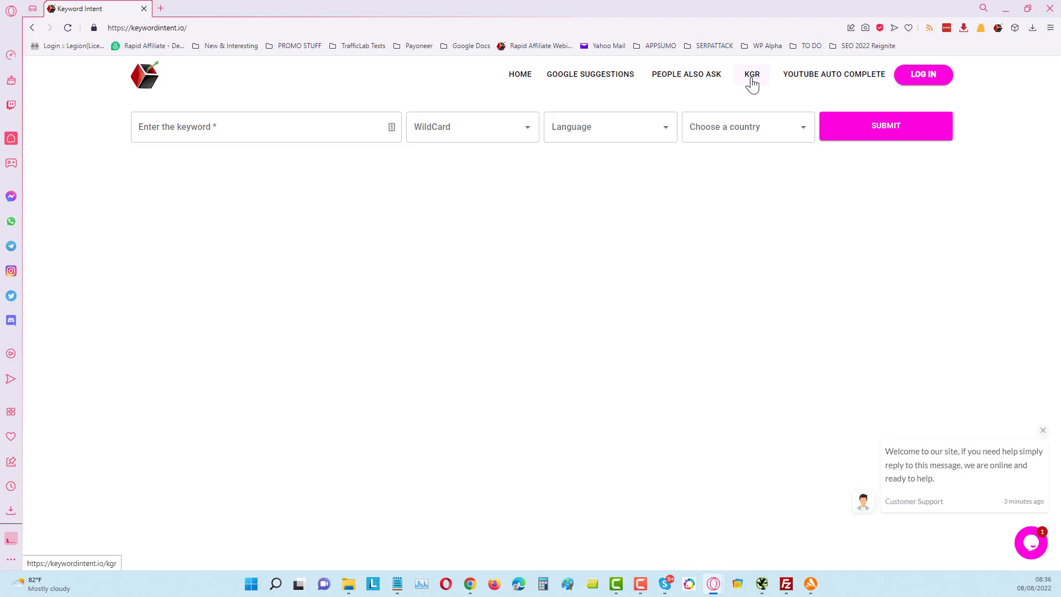
Fetch Google Suggestions for 'youtube seo'.
{"action": "left_click", "coordinate": [549, 80]}
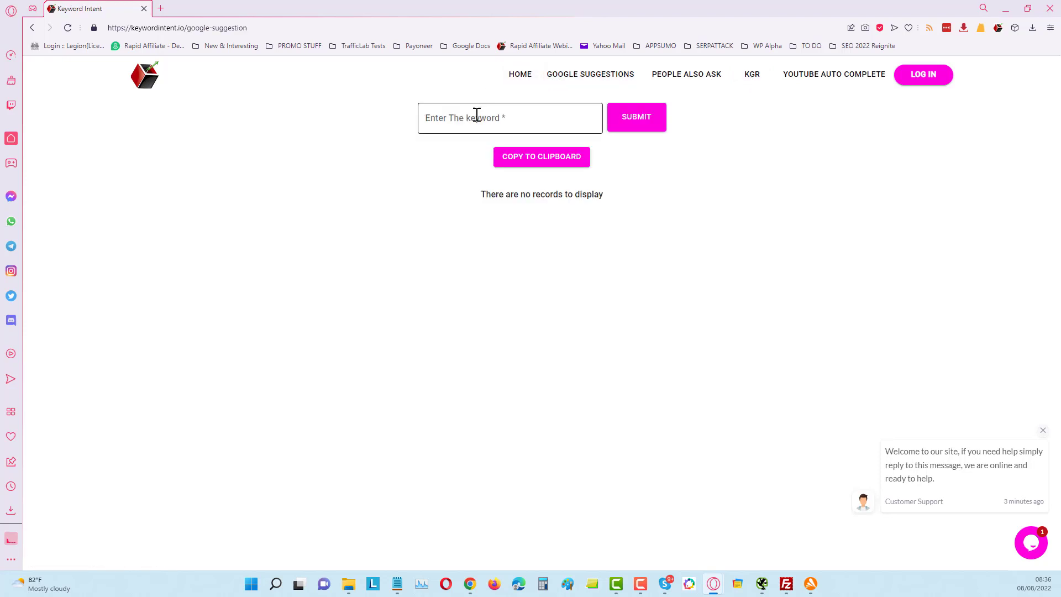
{"action": "left_click", "coordinate": [478, 115]}
{"action": "type", "text": "you"}
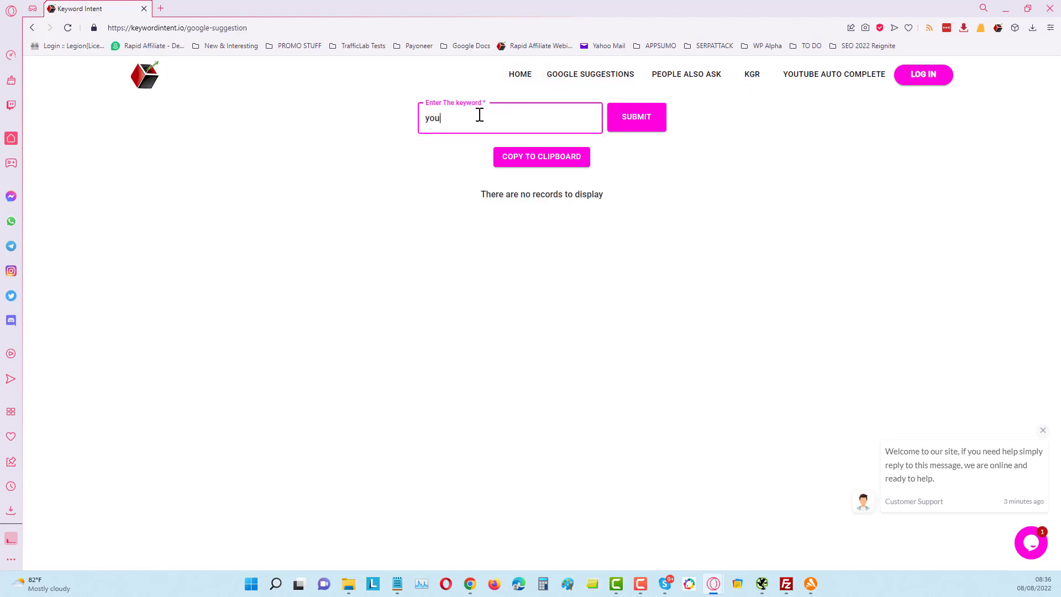
{"action": "type", "text": "tube seo"}
{"action": "left_click", "coordinate": [639, 127]}
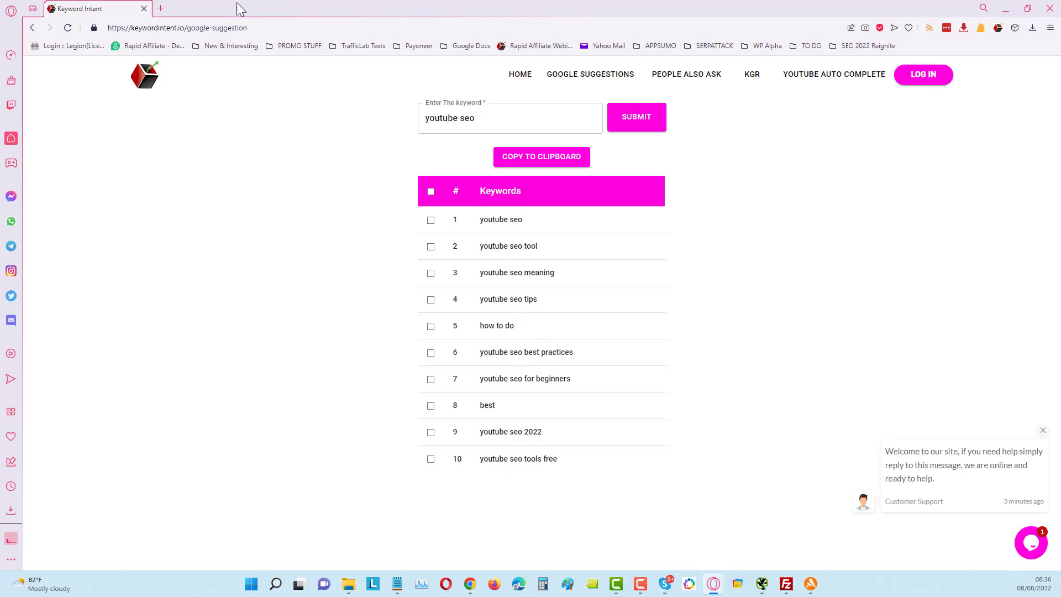
Google 'youtube seo' in a new tab and scroll down to its Related searches.
{"action": "left_click", "coordinate": [160, 9]}
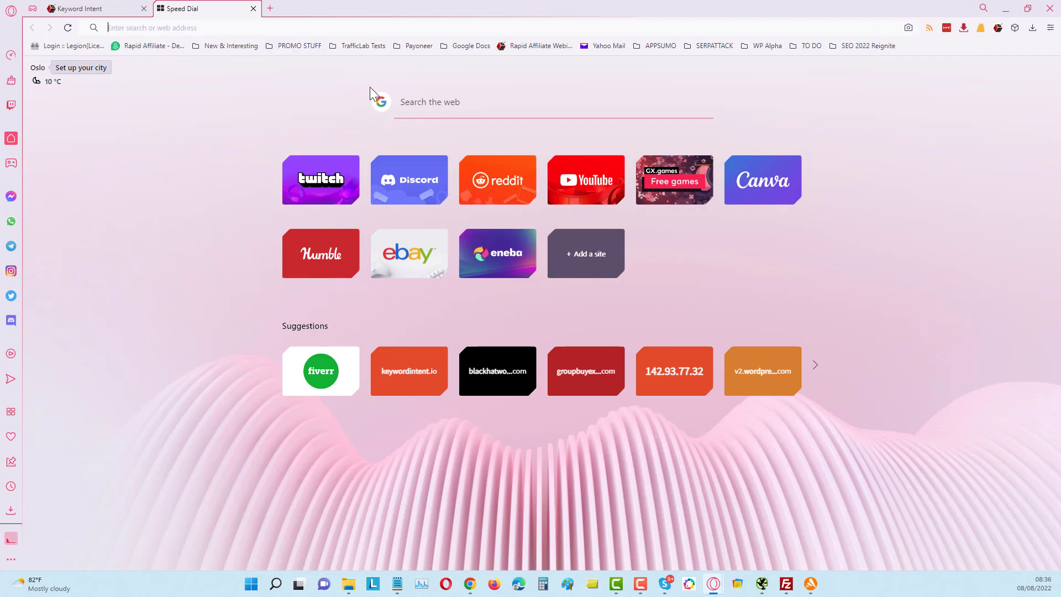
{"action": "left_click", "coordinate": [433, 108]}
{"action": "type", "text": "yout"}
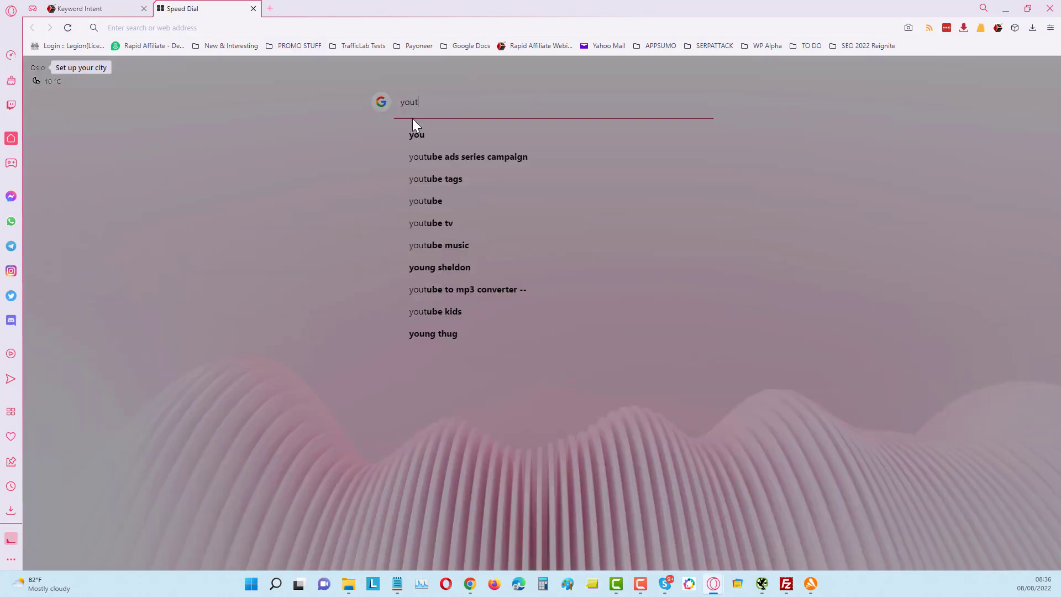
{"action": "type", "text": "ube seo"}
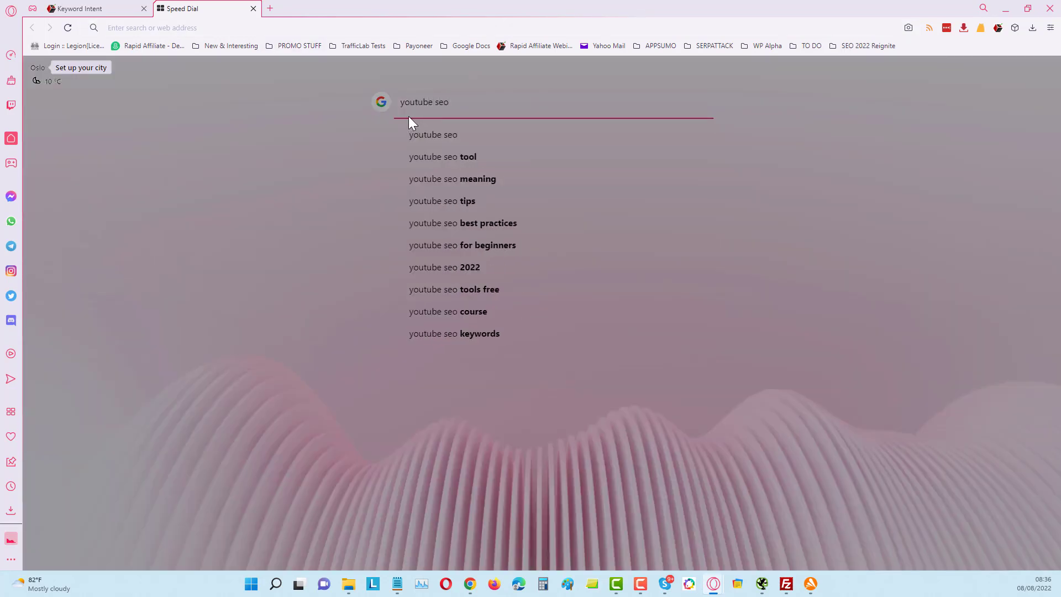
{"action": "key", "text": "Return"}
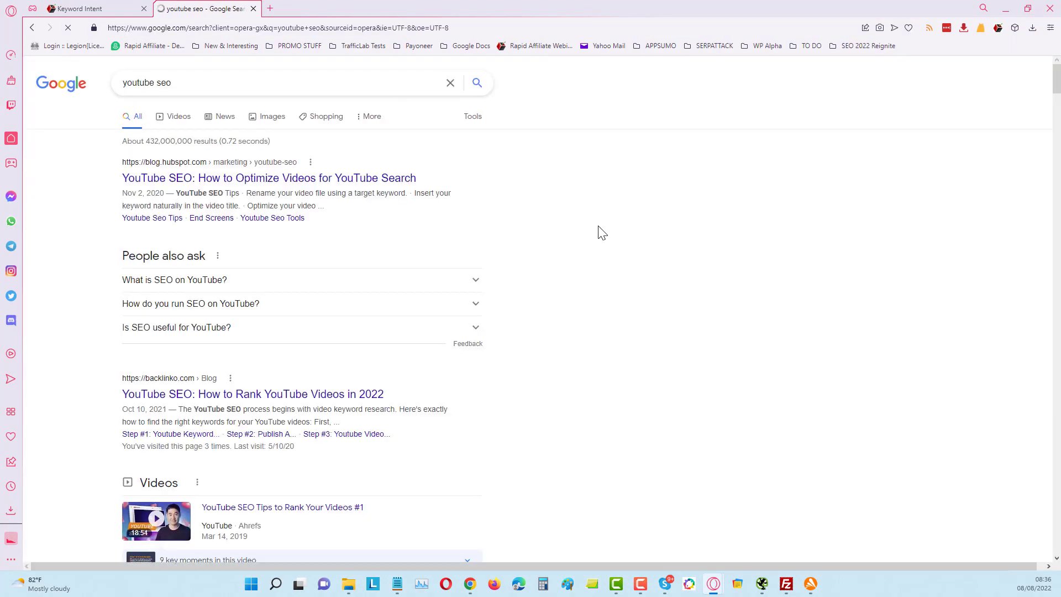
{"action": "scroll", "coordinate": [590, 251], "scroll_direction": "down", "scroll_amount": 6}
{"action": "scroll", "coordinate": [589, 251], "scroll_direction": "down", "scroll_amount": 20}
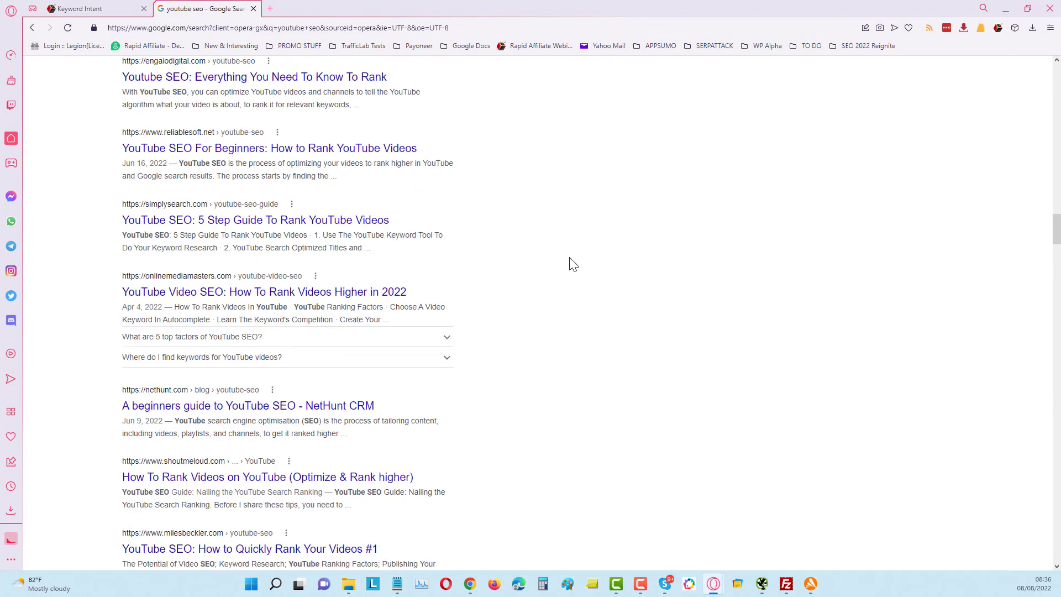
{"action": "scroll", "coordinate": [571, 270], "scroll_direction": "down", "scroll_amount": 20}
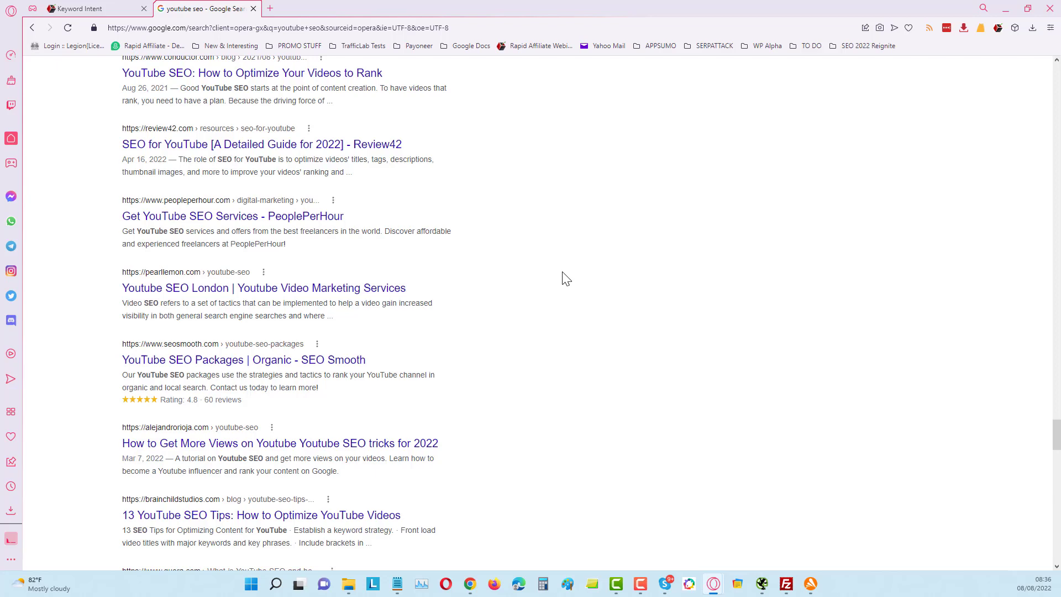
{"action": "scroll", "coordinate": [565, 279], "scroll_direction": "down", "scroll_amount": 15}
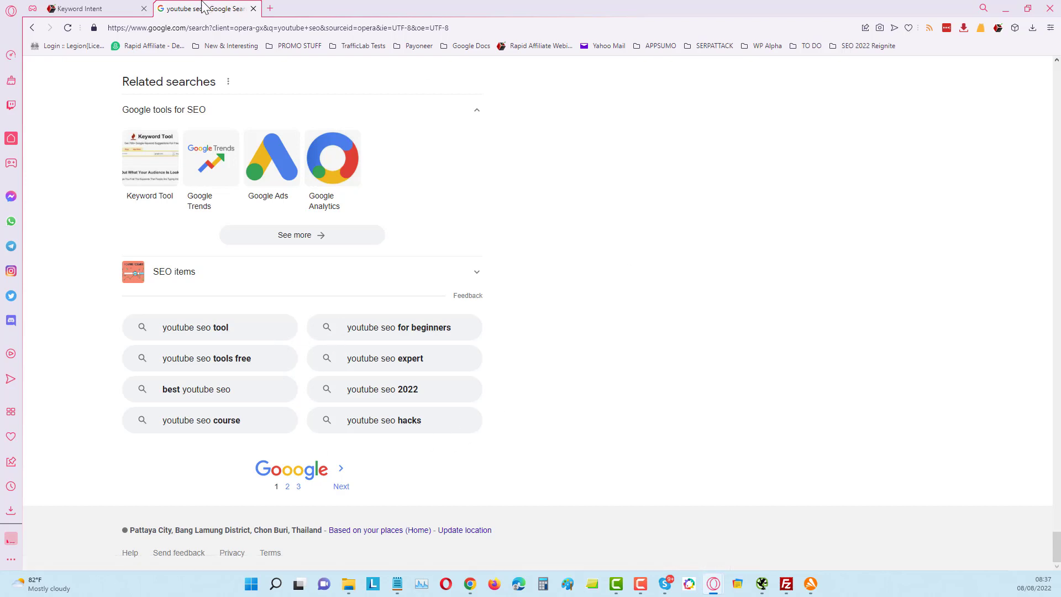
Compare the Google results against Keyword Intent's suggestions, then go to People Also Ask.
{"action": "left_click", "coordinate": [114, 10]}
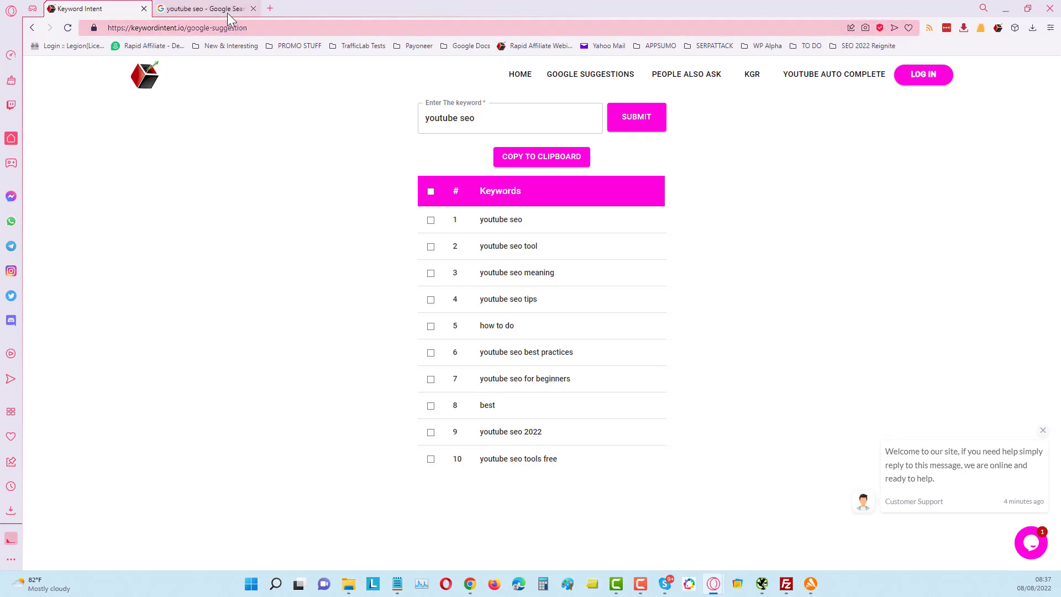
{"action": "left_click", "coordinate": [207, 9]}
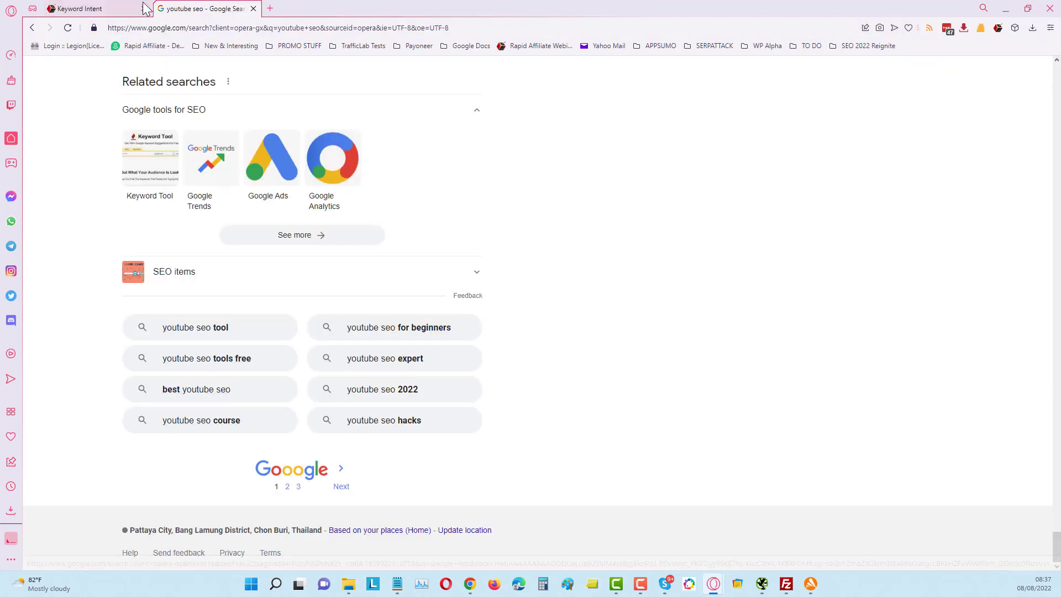
{"action": "left_click", "coordinate": [112, 9]}
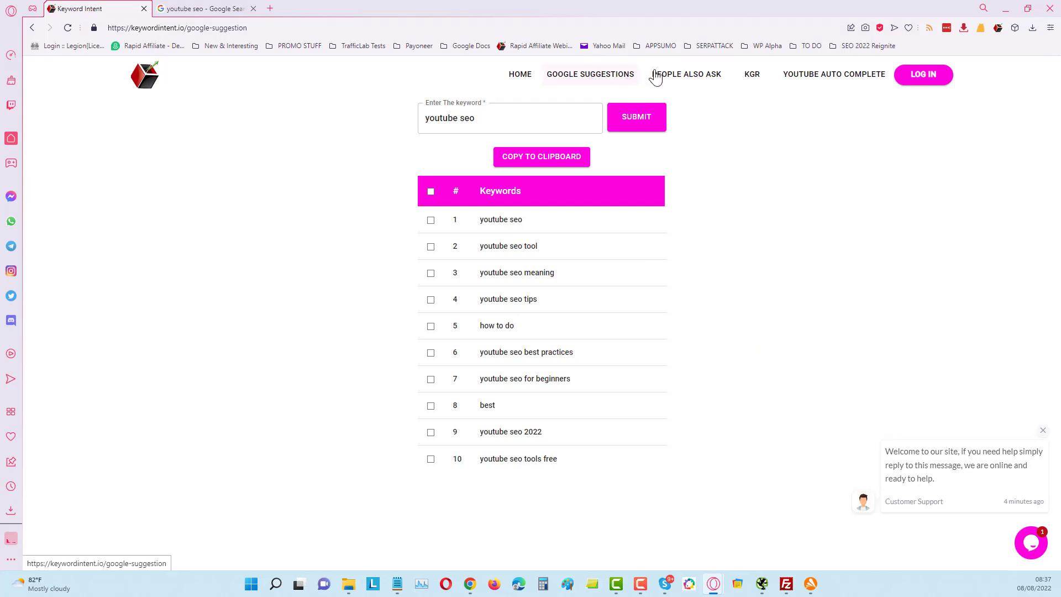
{"action": "left_click", "coordinate": [691, 77]}
Fetch People Also Ask questions for the topic 'youtube seo'.
{"action": "left_click", "coordinate": [416, 130]}
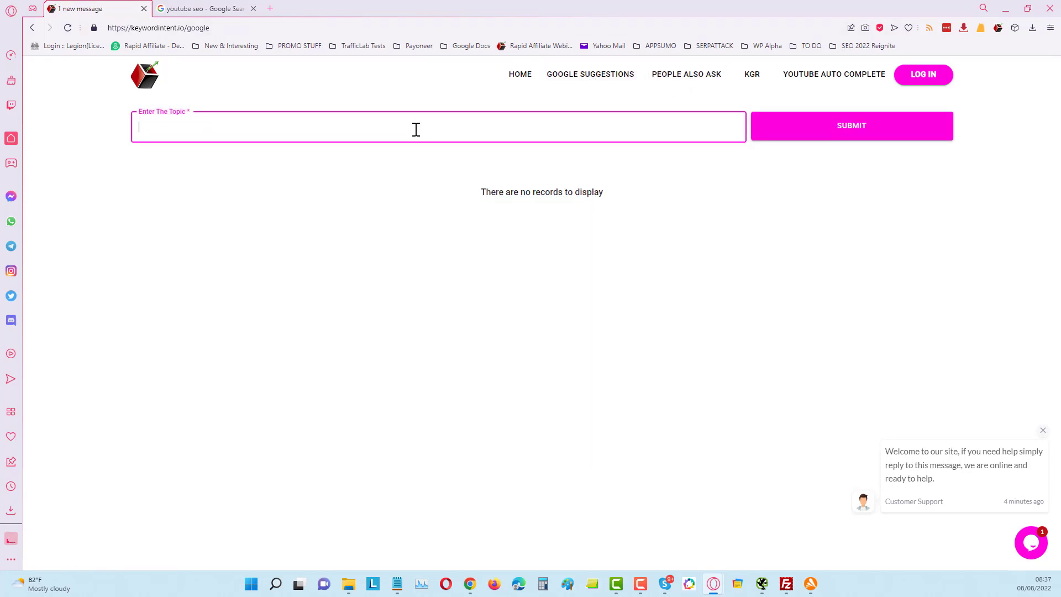
{"action": "type", "text": "youtube seo"}
{"action": "left_click", "coordinate": [848, 124]}
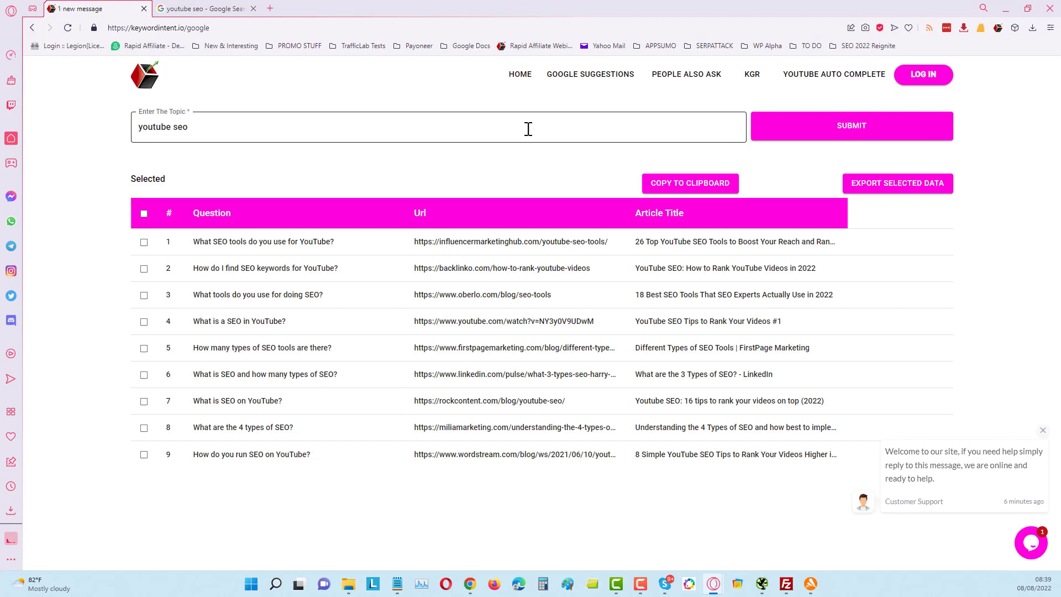
Return HOME and view the WildCard options, closing the list without choosing one.
{"action": "left_click", "coordinate": [520, 76]}
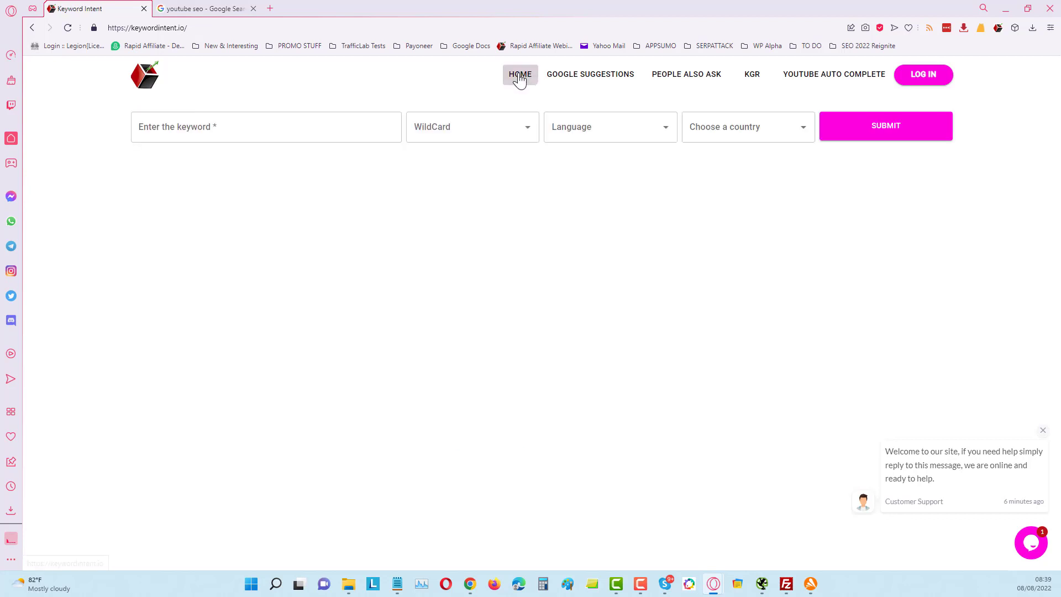
{"action": "left_click", "coordinate": [477, 137]}
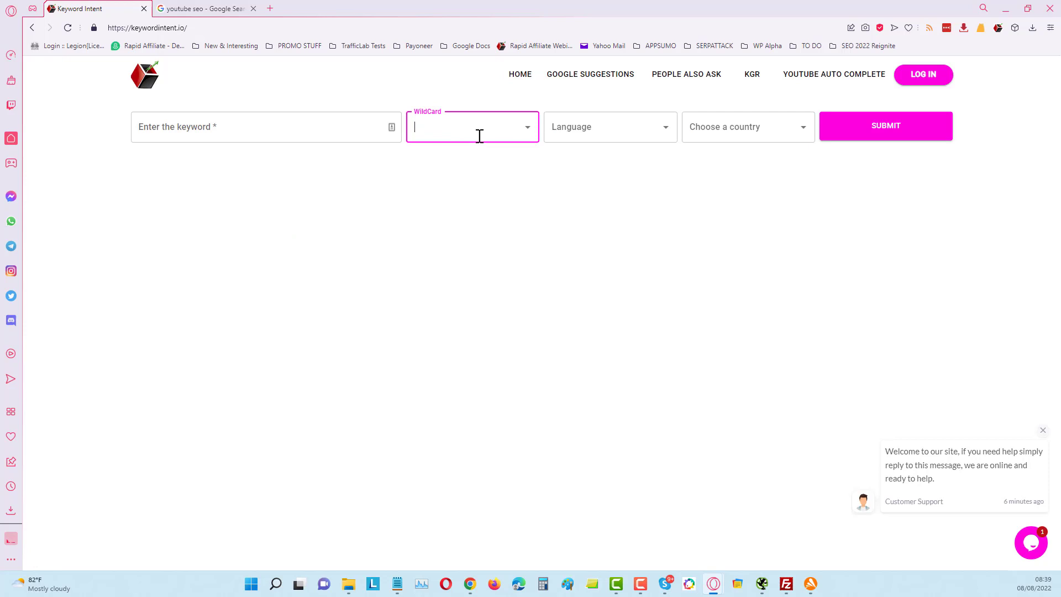
{"action": "left_click", "coordinate": [522, 128]}
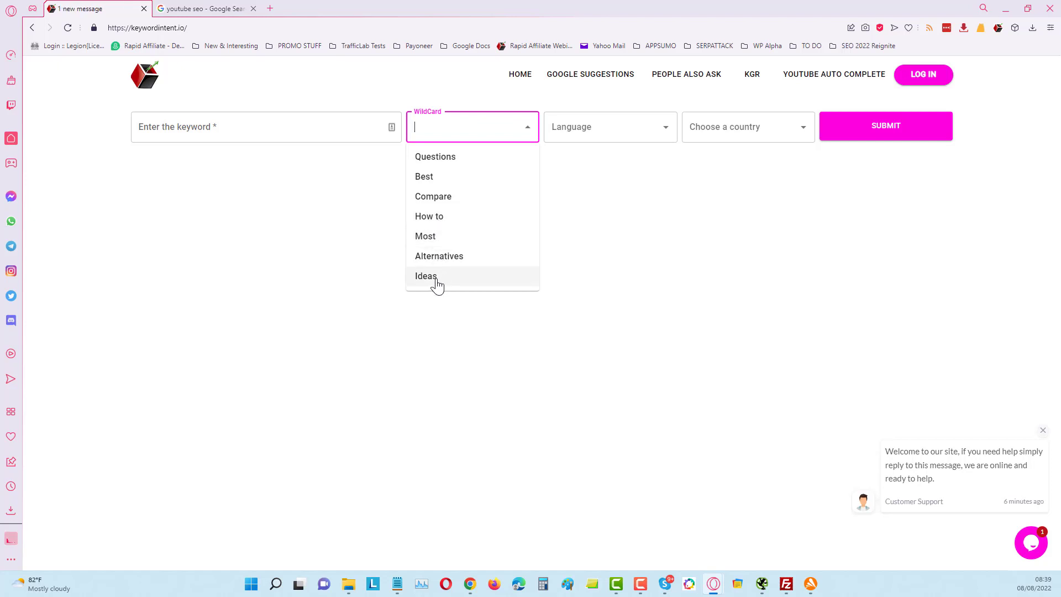
{"action": "left_click", "coordinate": [631, 284]}
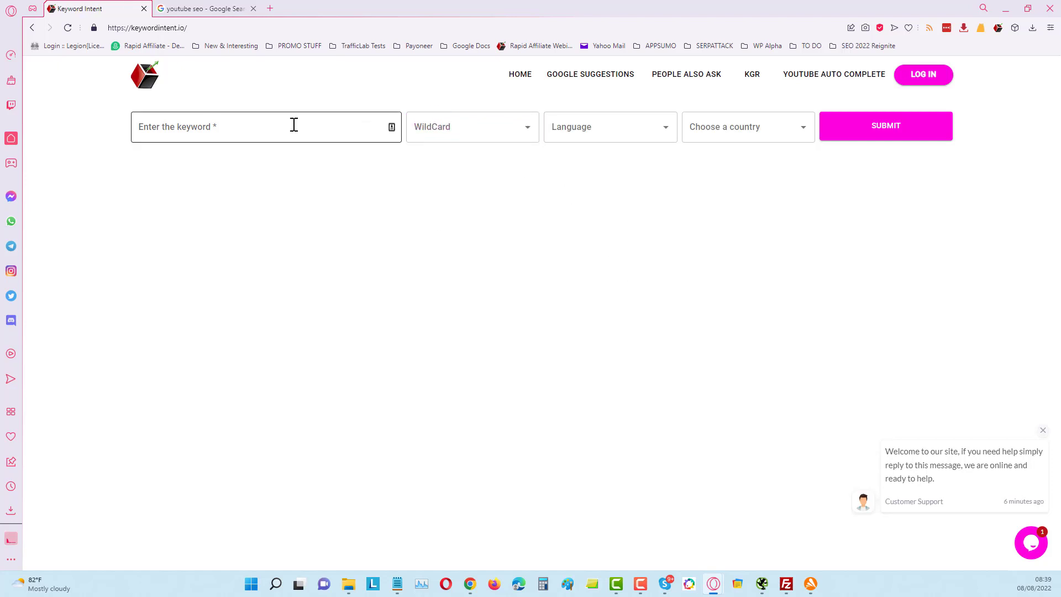
{"action": "left_click", "coordinate": [277, 123]}
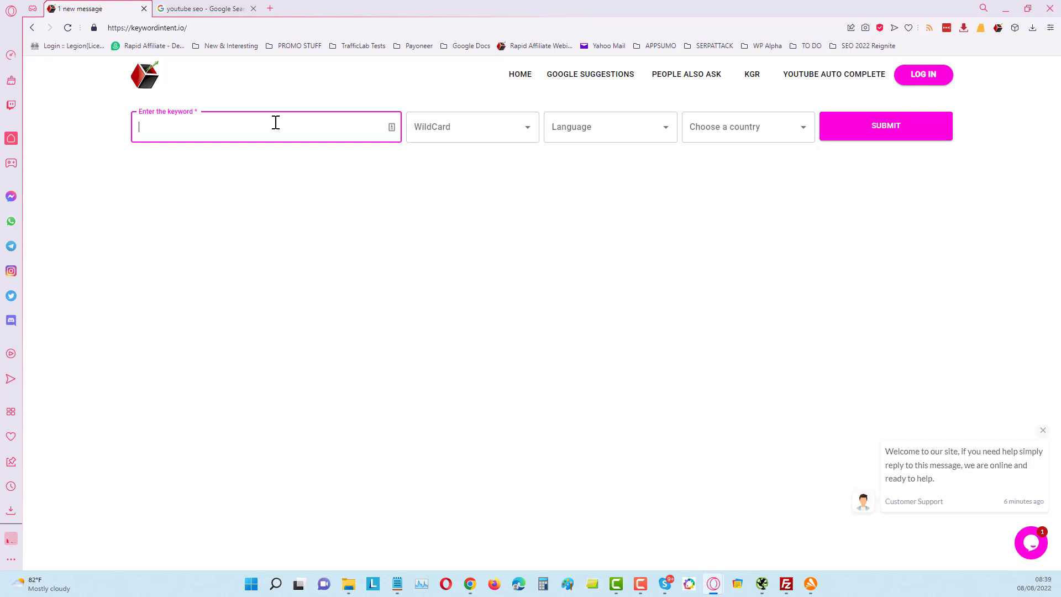